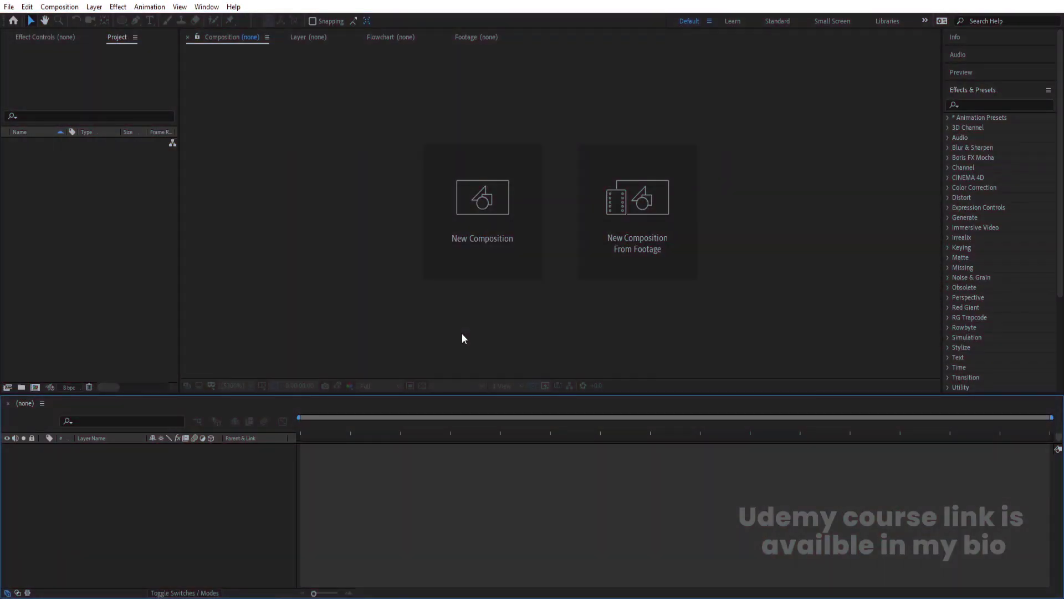
- Create a composition named Main Animation and display its title/action safe guides
click(483, 195)
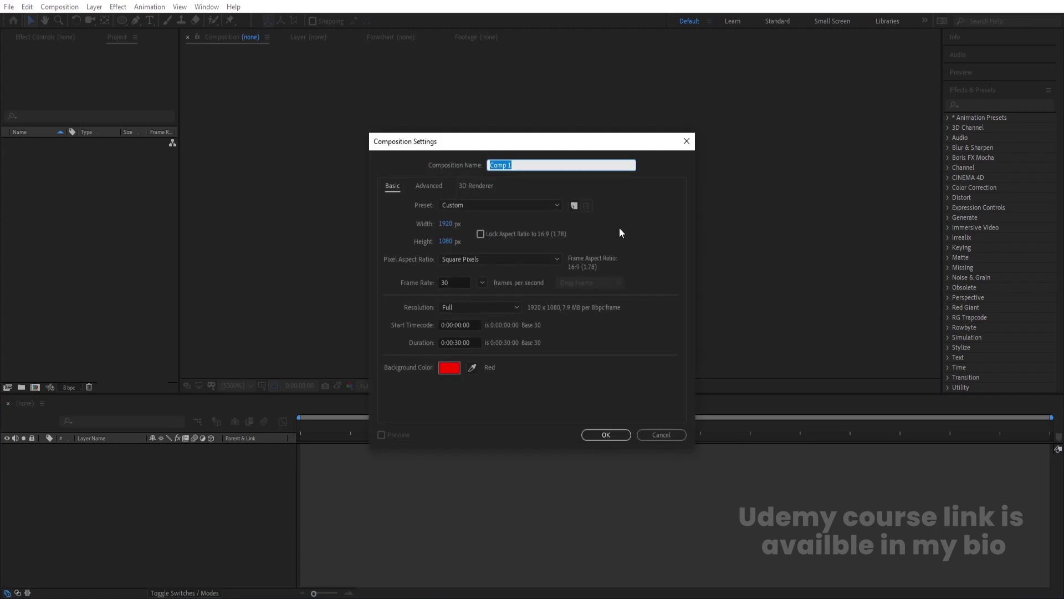
text(Main Animation)
click(596, 430)
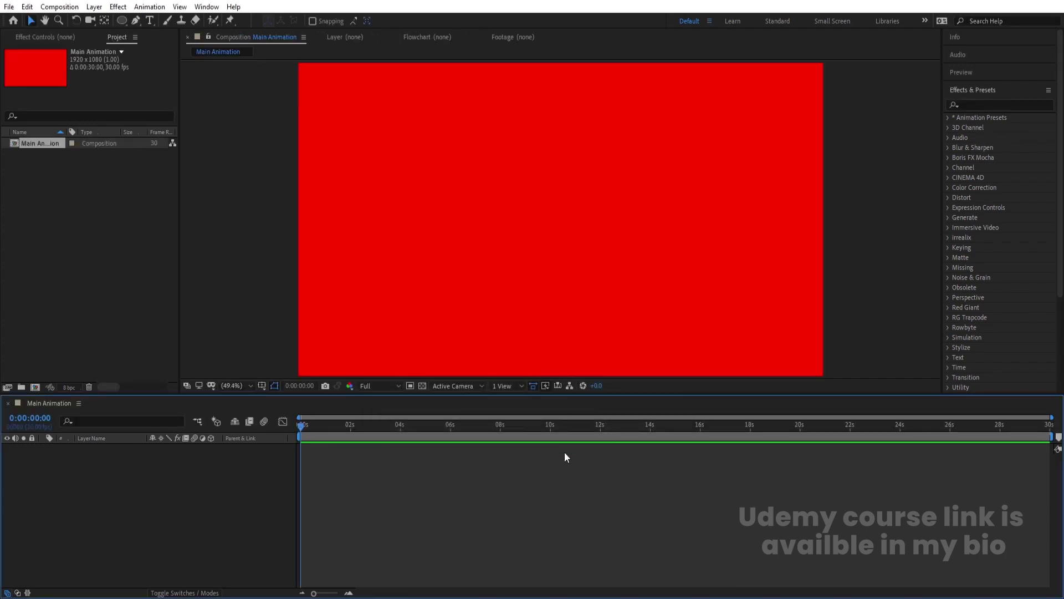
click(262, 385)
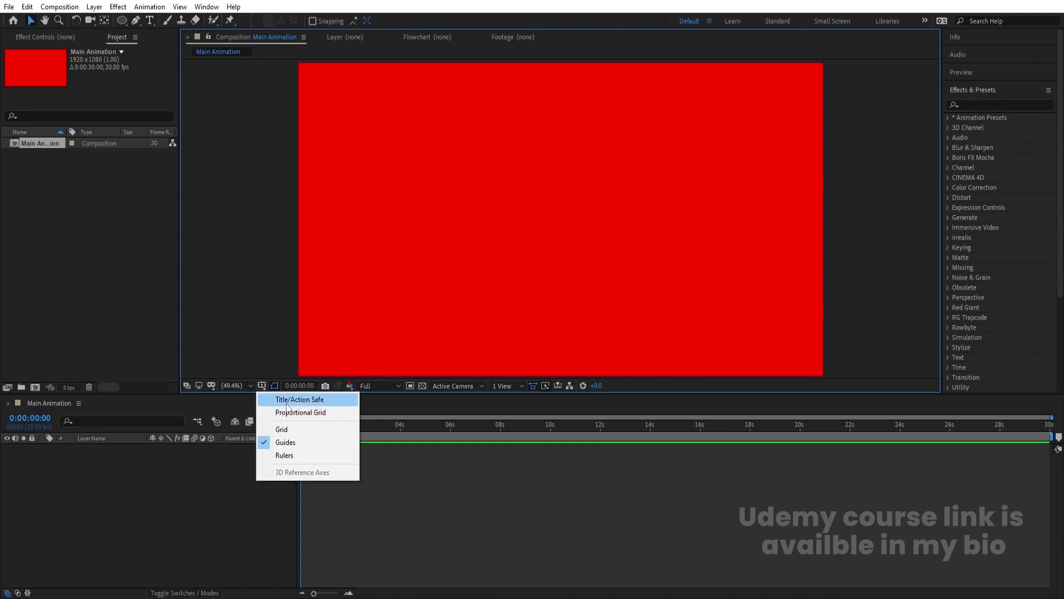
click(286, 399)
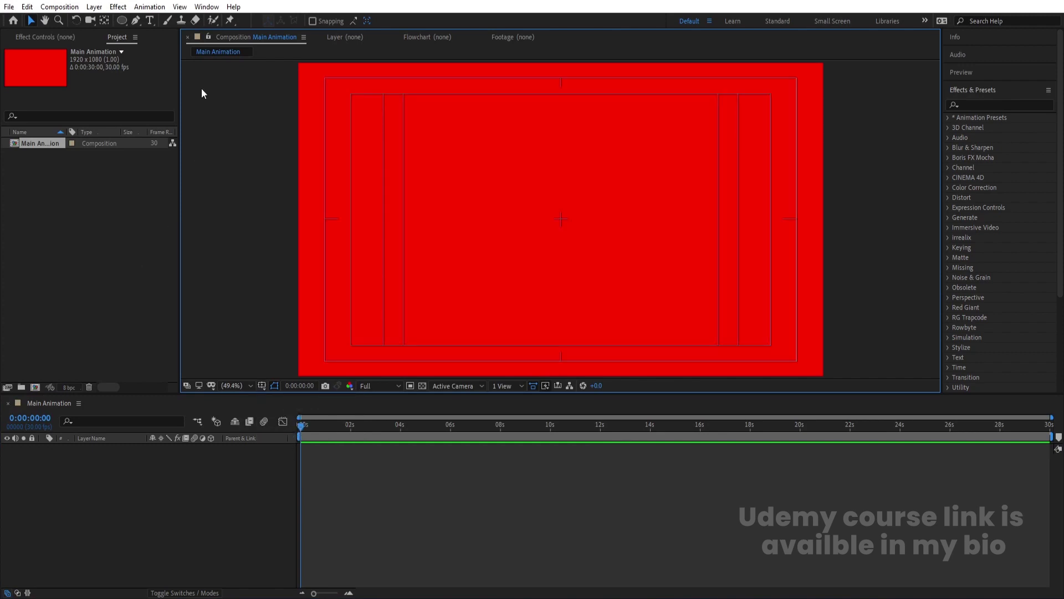
- Draw a small circle about 57 px across near the composition's centre, with a 30 px white stroke and no fill
click(122, 21)
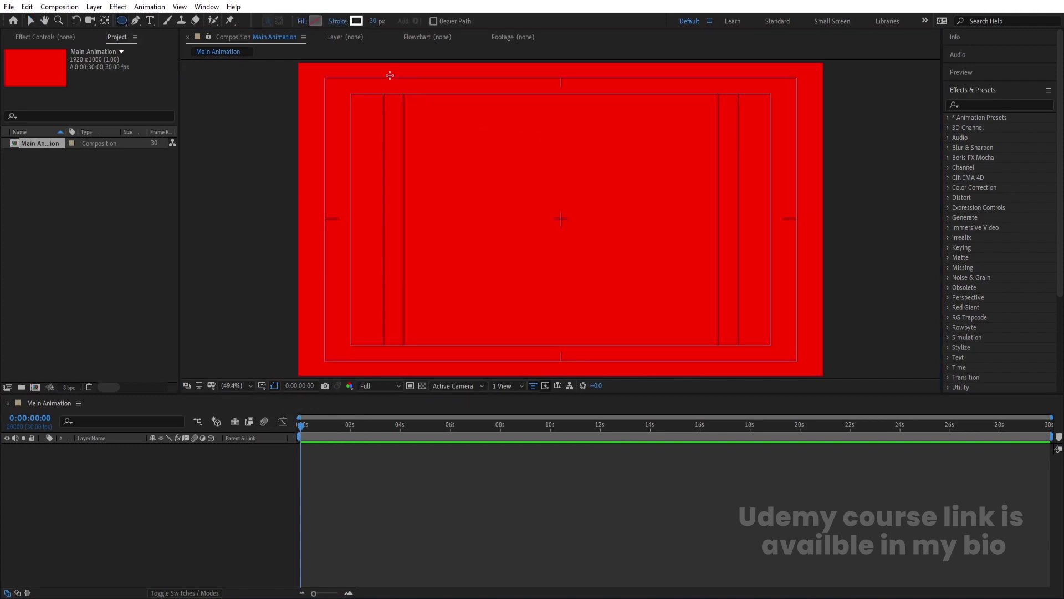
drag(551, 209, 566, 215)
click(154, 520)
click(114, 447)
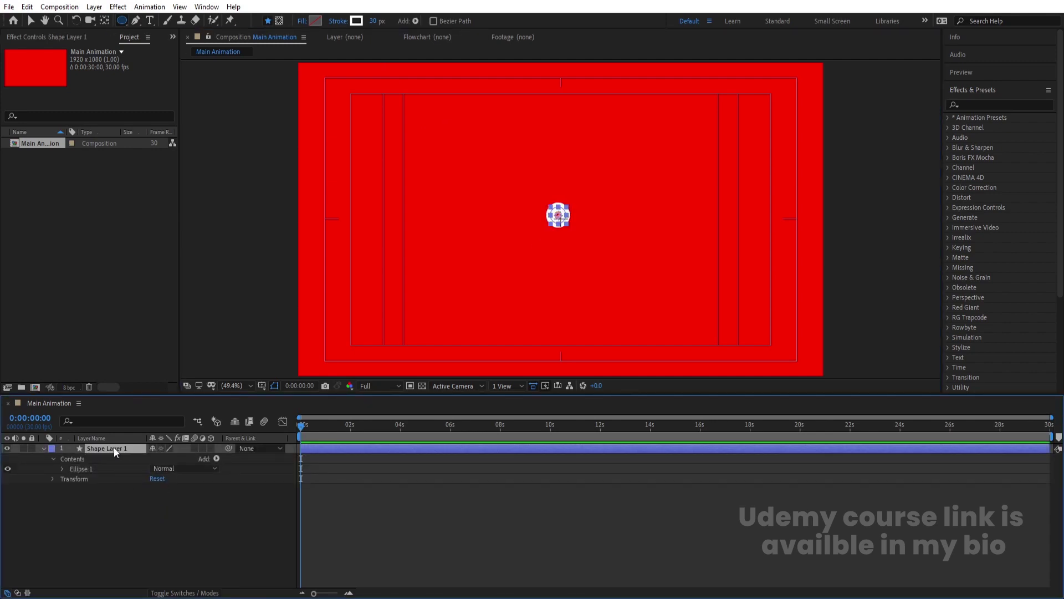
- Align the circle's shape layer to the horizontal and vertical centre of the composition
click(982, 97)
click(967, 109)
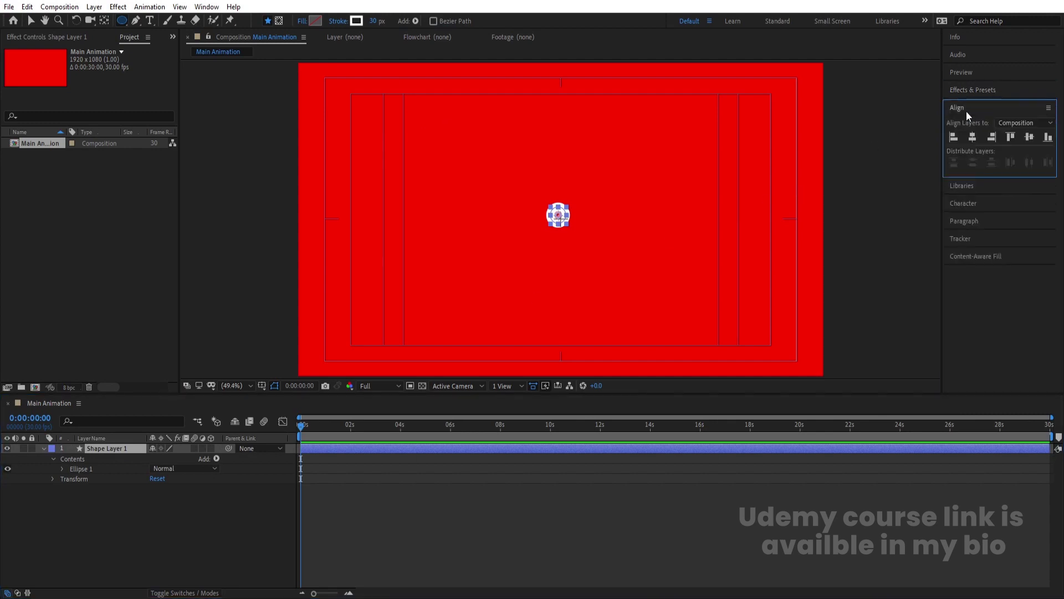
click(969, 137)
click(1026, 137)
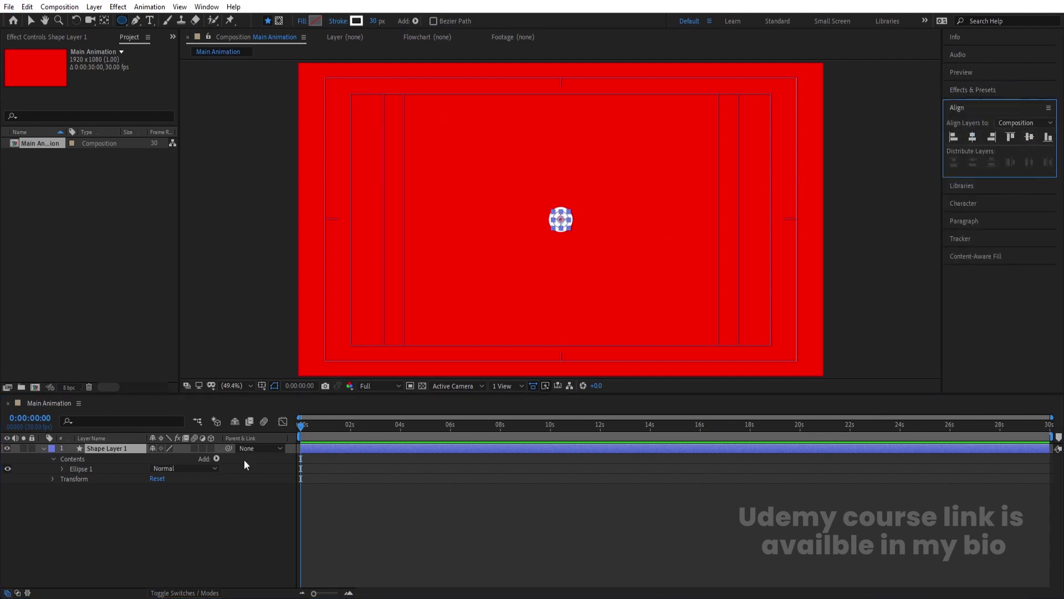
- Keyframe the ellipse path's Size at 0 seconds and set it to 50
click(78, 512)
click(101, 447)
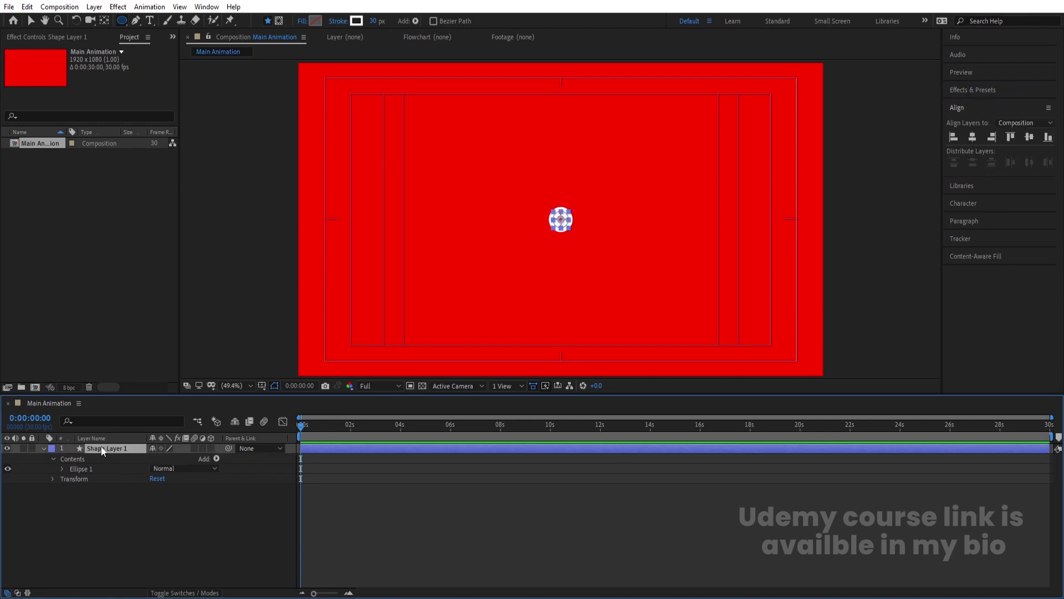
click(62, 469)
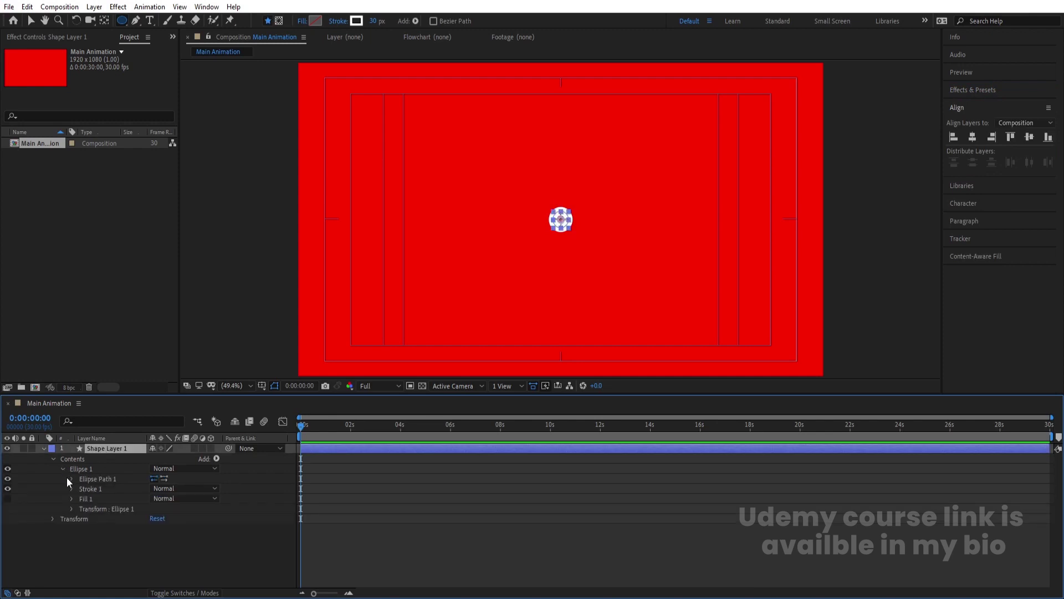
click(71, 478)
click(89, 488)
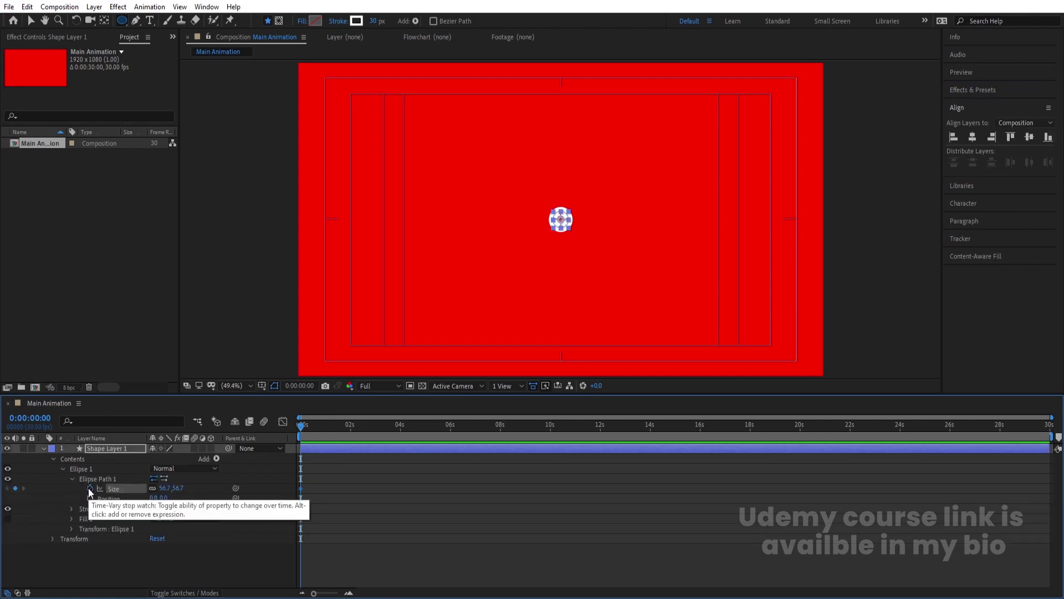
click(164, 488)
text(50)
key(Return)
click(365, 475)
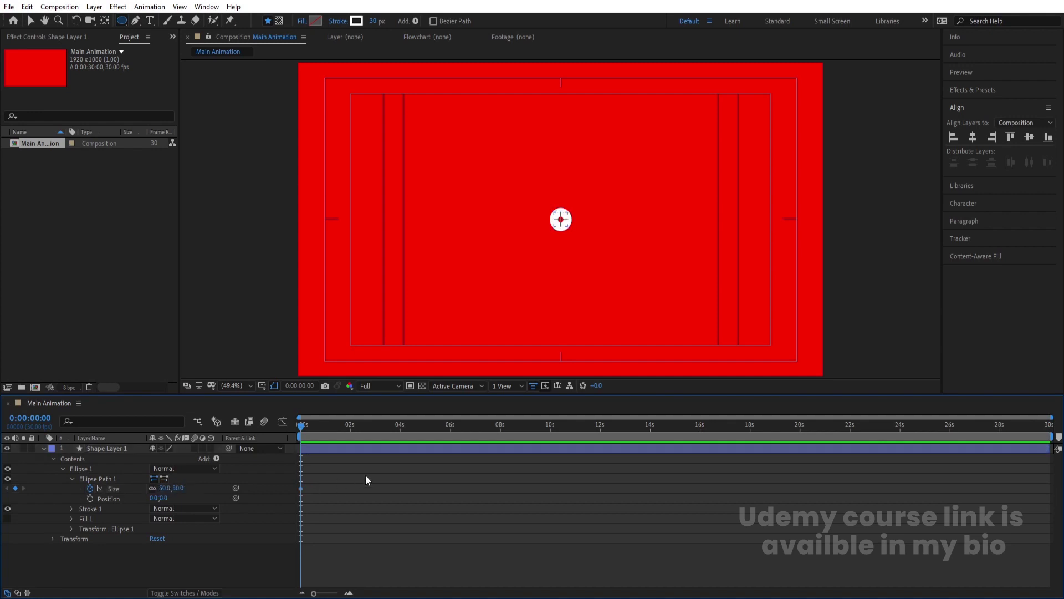
- Add a Stroke Width keyframe at 0 seconds and show only the shape layer's keyframed properties
click(74, 509)
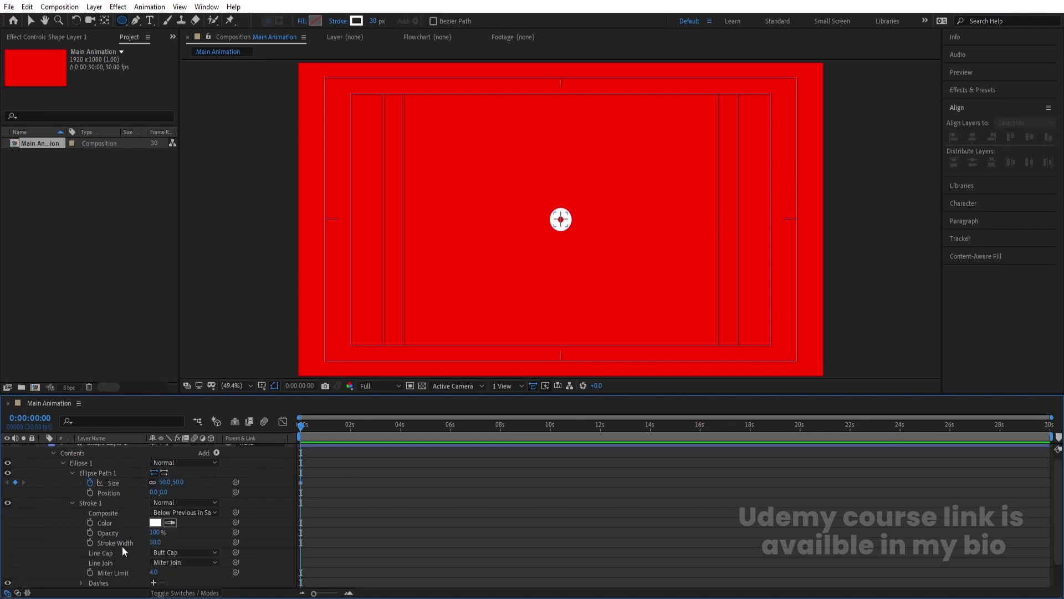
click(89, 543)
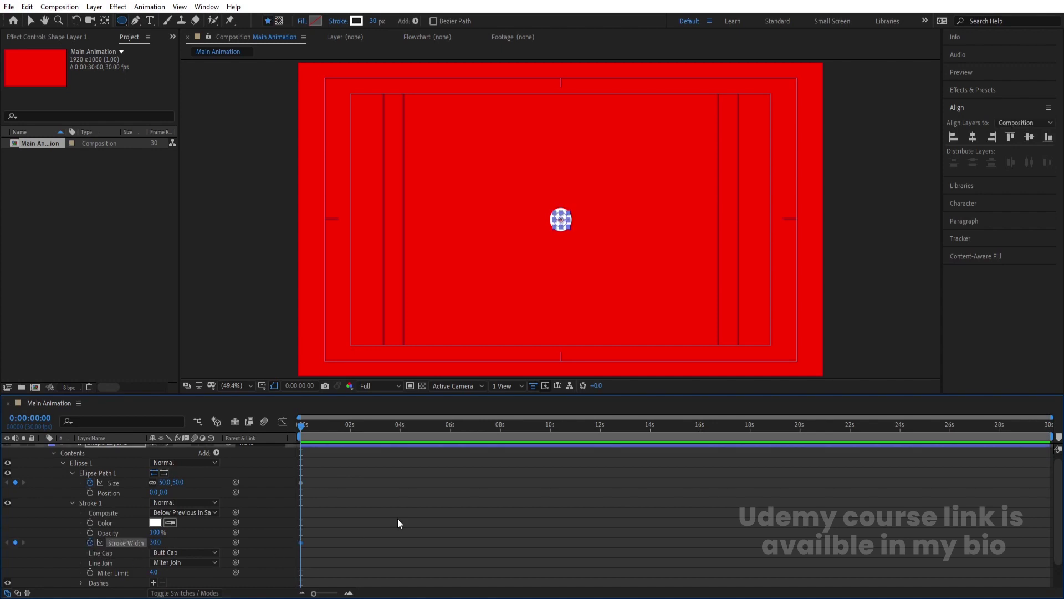
key(u)
key(equal)
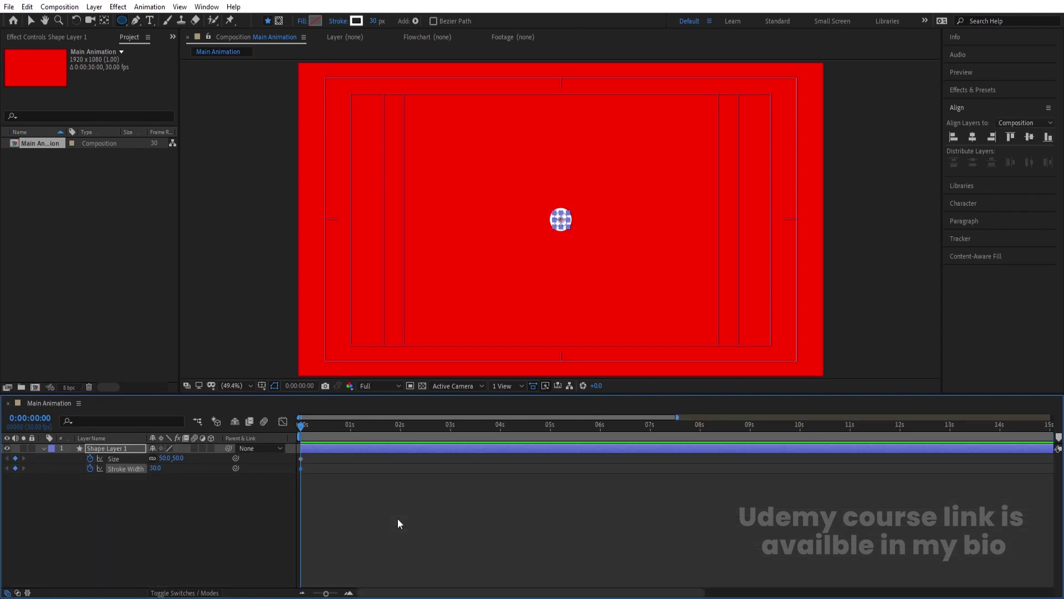
- Set the circle's Stroke Width to 1 at the 1-second mark
click(351, 427)
click(155, 468)
text(1)
key(Return)
click(243, 514)
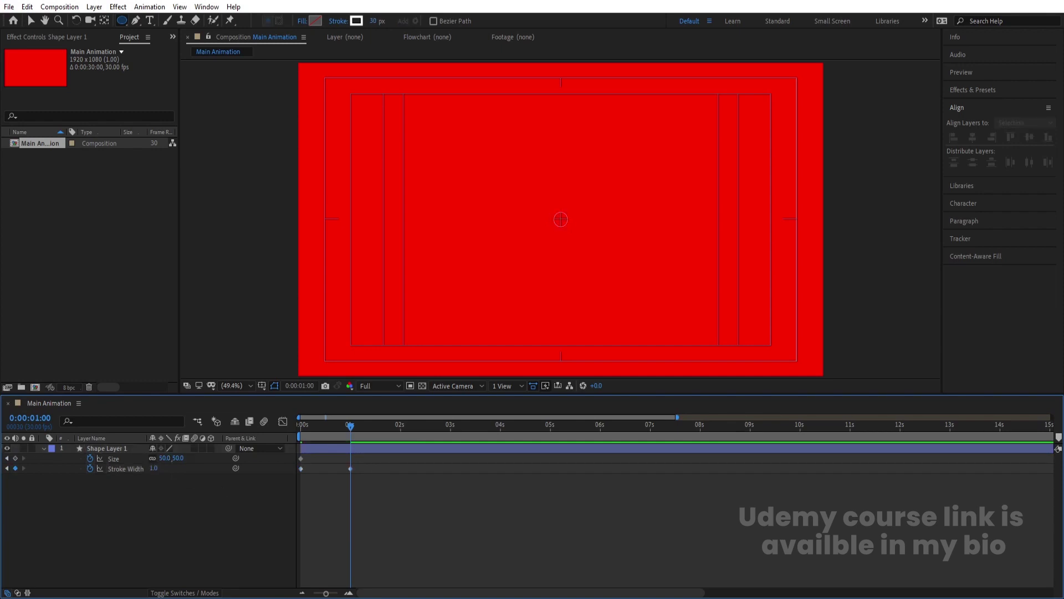
mouse_move(417, 571)
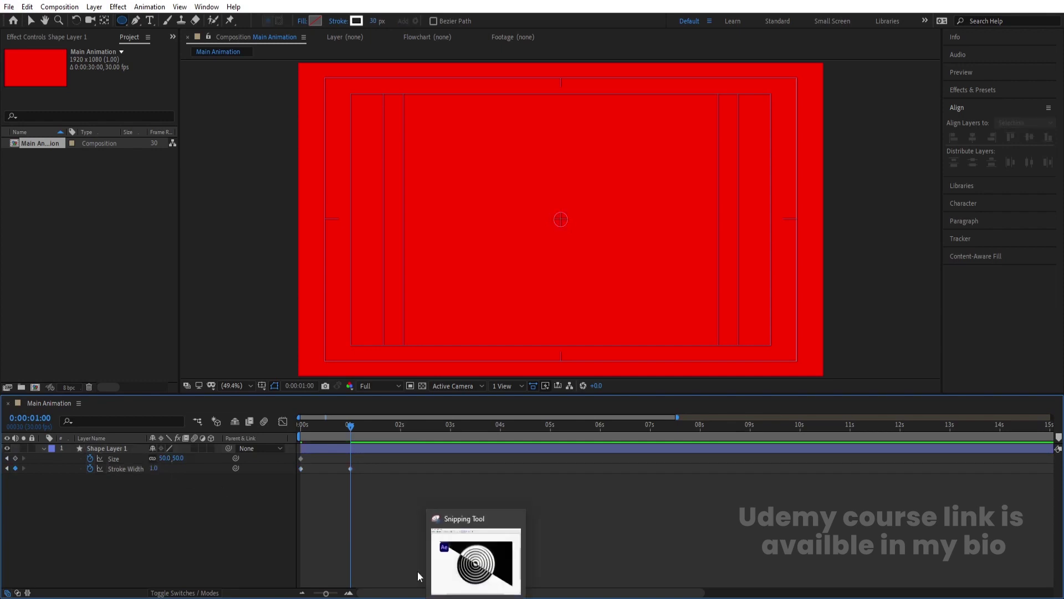
- Copy the Stroke Width keyframes so that the width alternates to 30 at 2 s, 1 at 3 s and 30 at 4 s
click(400, 430)
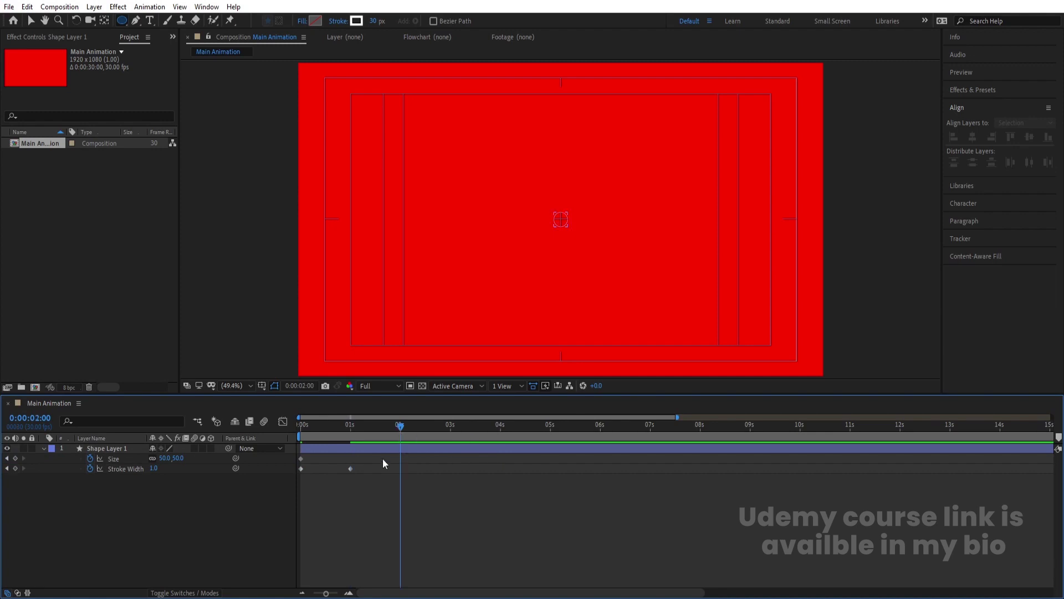
click(302, 468)
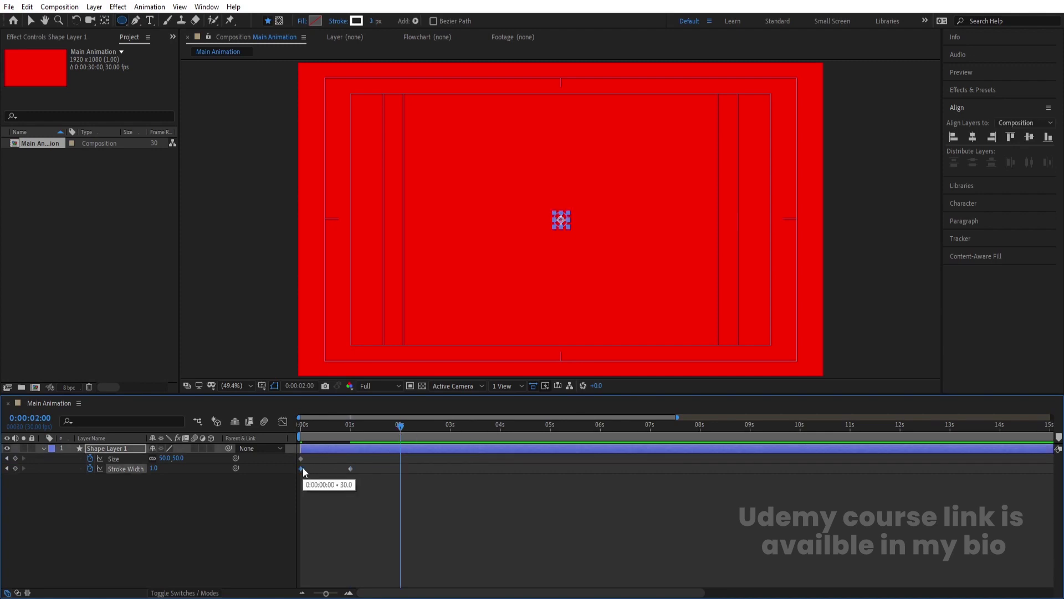
key(ctrl+c)
key(ctrl+v)
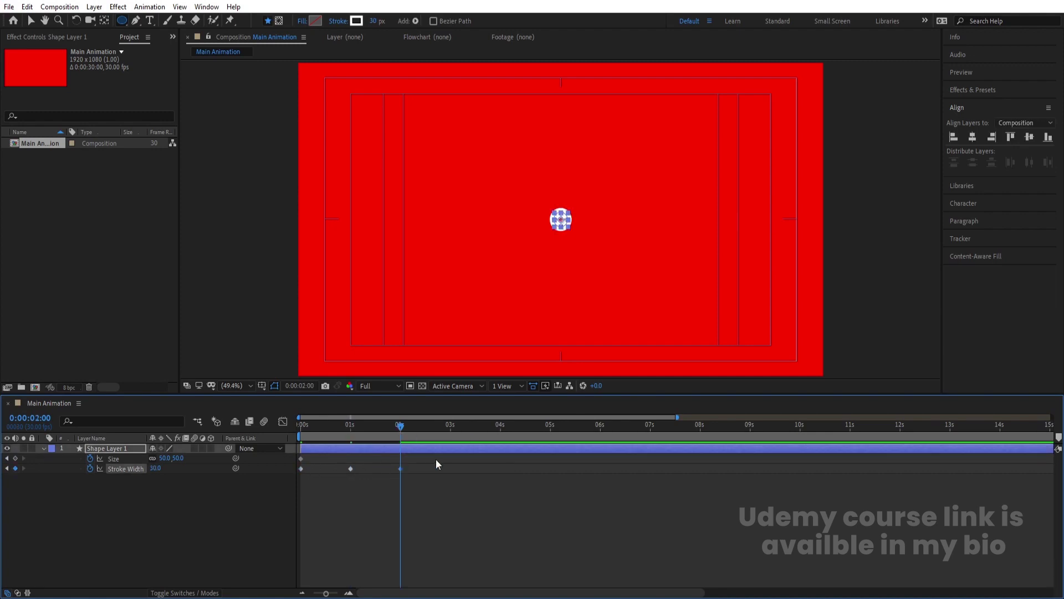
click(450, 425)
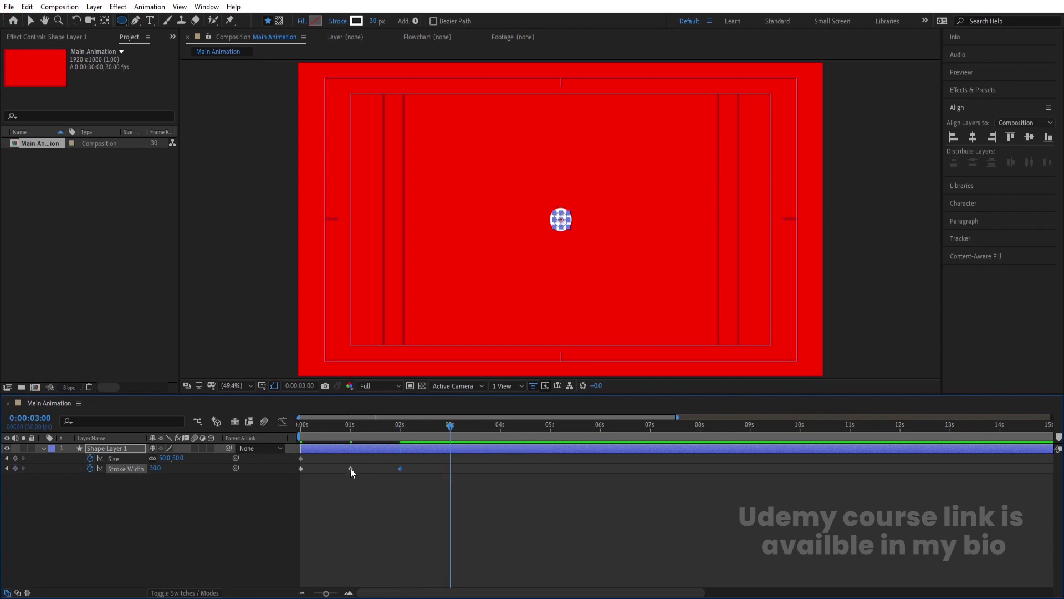
key(ctrl+c)
key(ctrl+v)
click(500, 430)
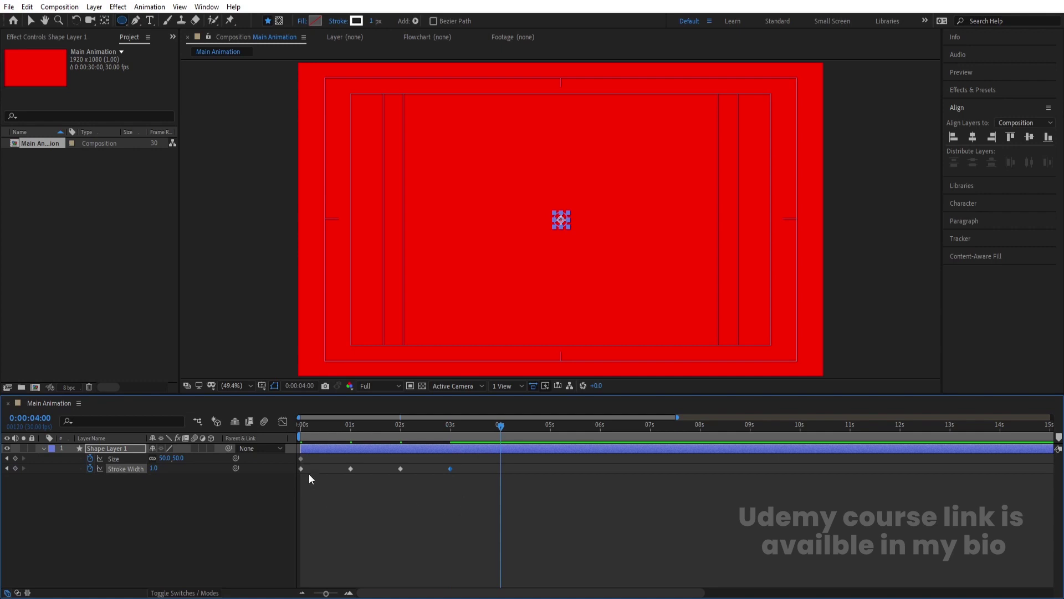
key(ctrl+c)
key(ctrl+v)
- Apply Easy Ease to all Stroke Width keyframes and return the playhead to the start
drag(577, 491, 282, 467)
key(F9)
click(282, 467)
drag(365, 423, 300, 423)
- Lengthen the easing handles of all Stroke Width keyframes to sharpen the speed curve's peaks, and preview the animation
drag(523, 486, 291, 473)
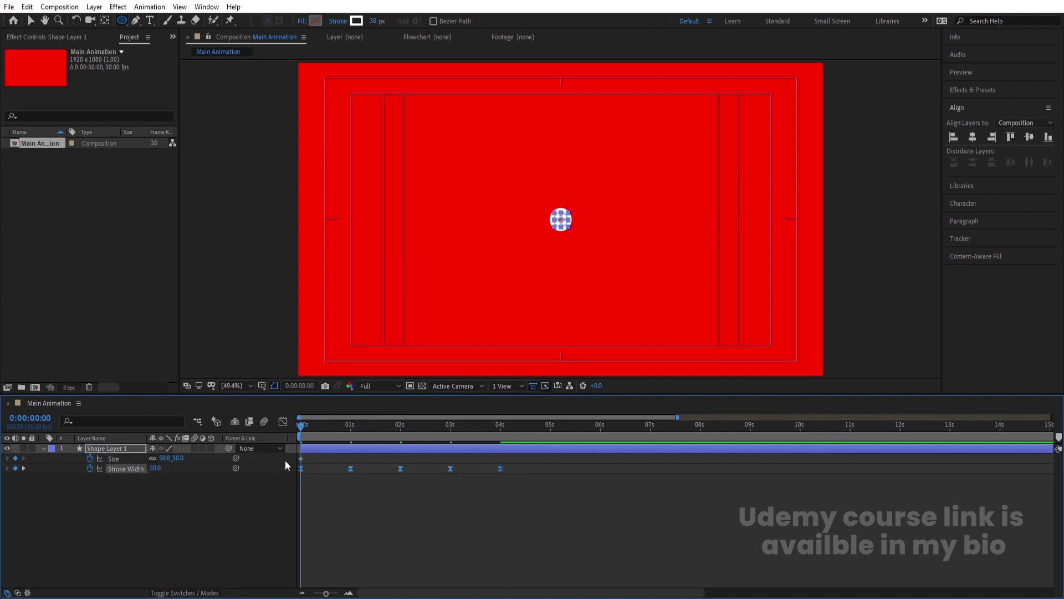
click(283, 422)
drag(537, 514, 297, 469)
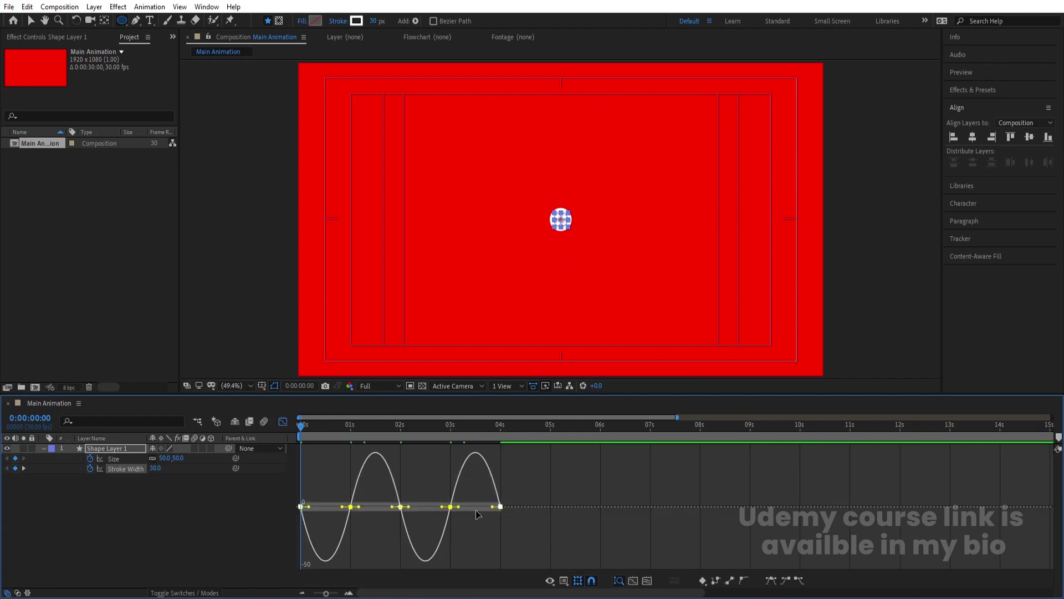
drag(494, 507, 469, 507)
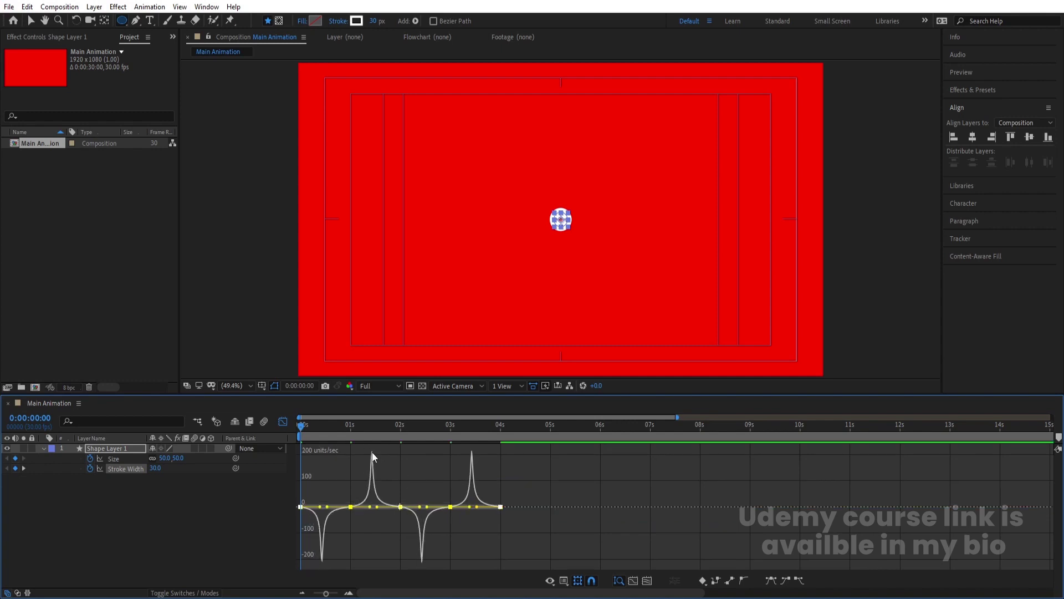
click(282, 422)
key(space)
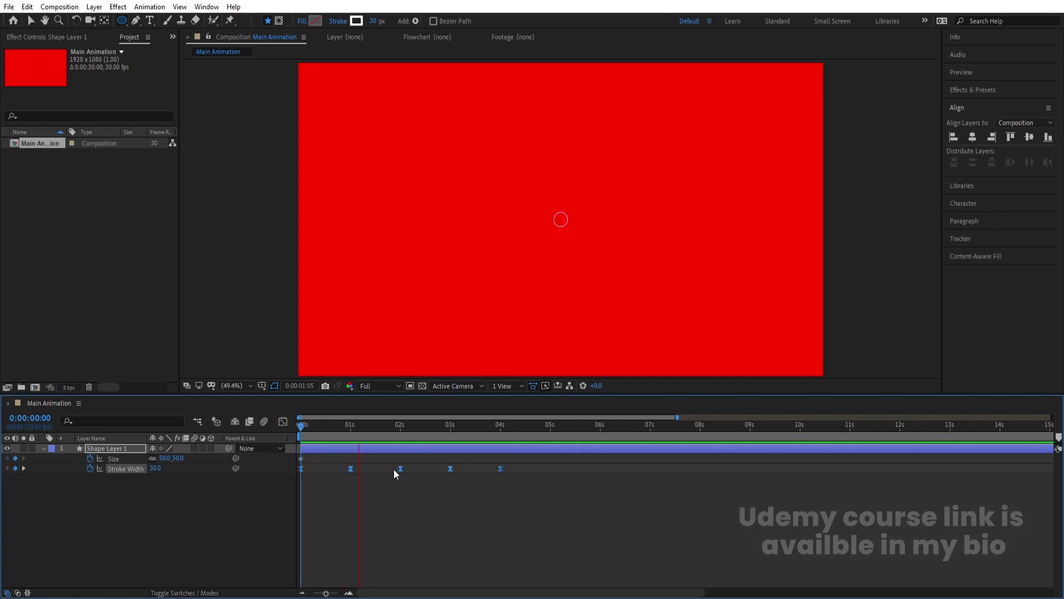
key(space)
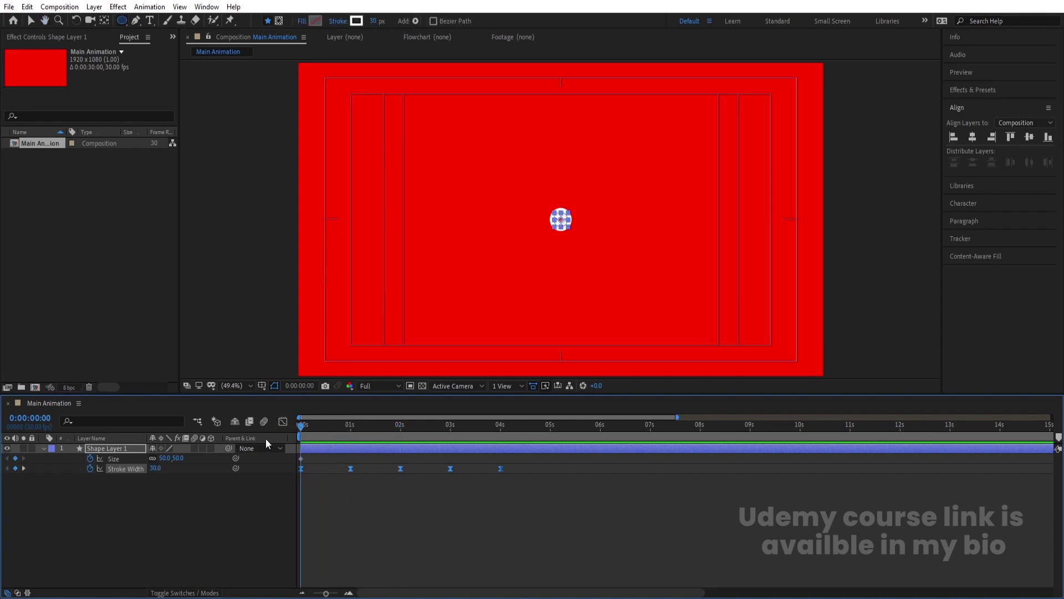
- Apply the Fill effect to the circle's shape layer and set its colour to white
key(equal)
click(171, 494)
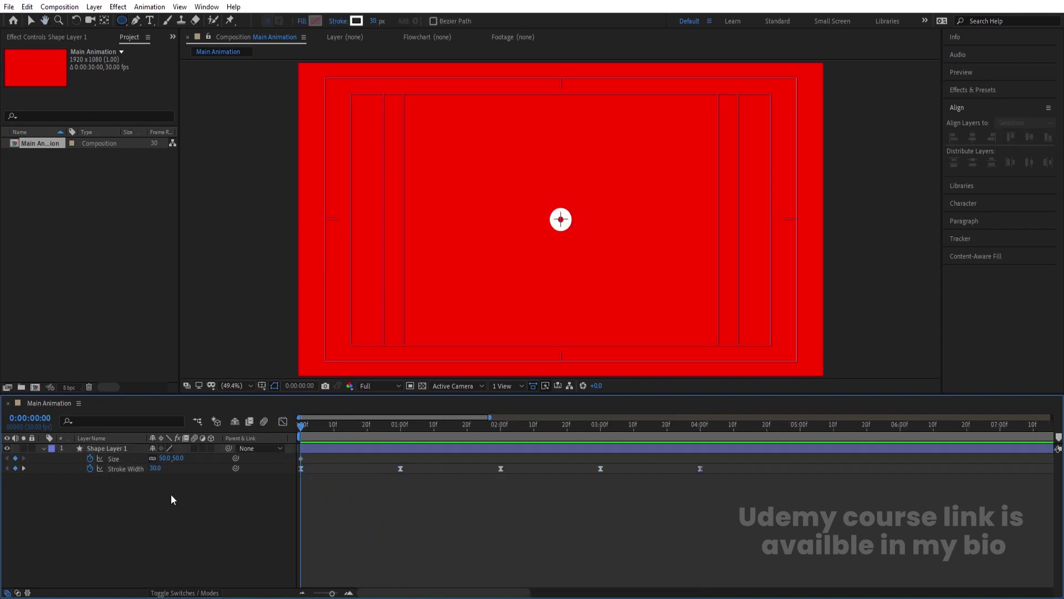
click(111, 448)
click(973, 89)
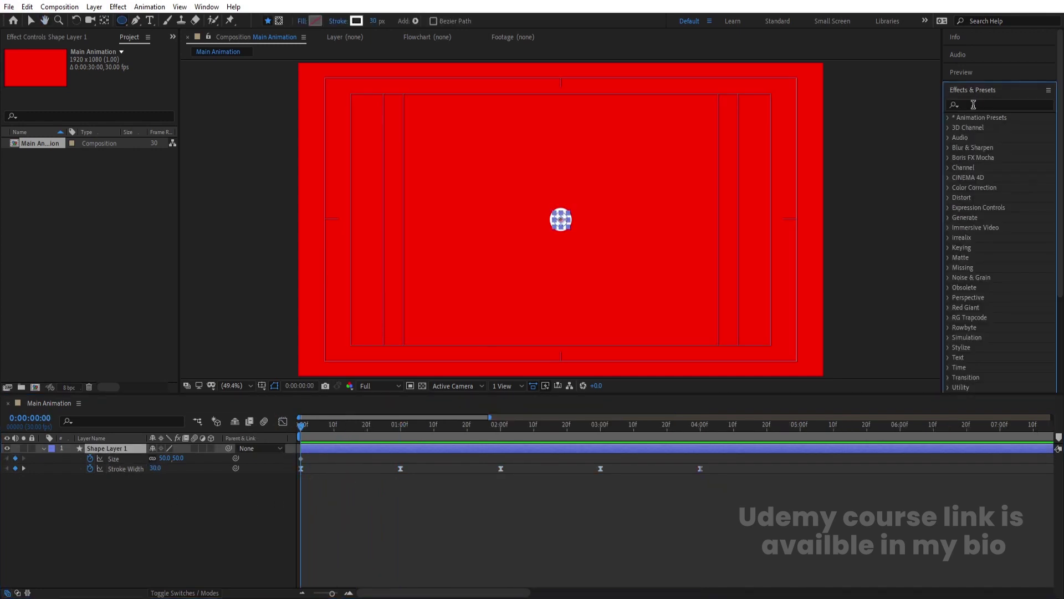
click(973, 104)
text(fi)
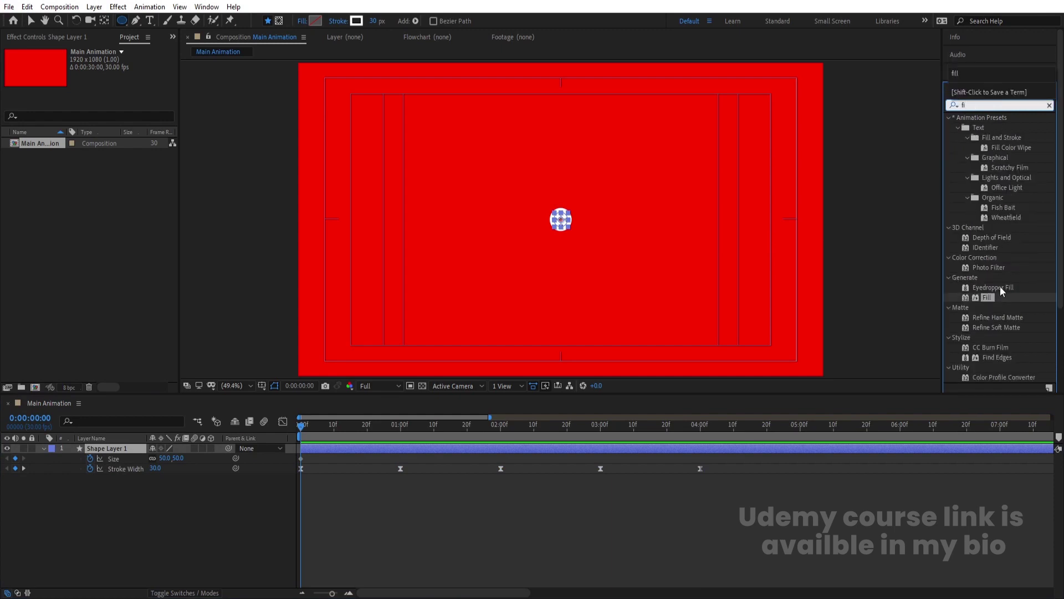
double_click(989, 298)
click(107, 95)
drag(166, 261, 42, 131)
key(Return)
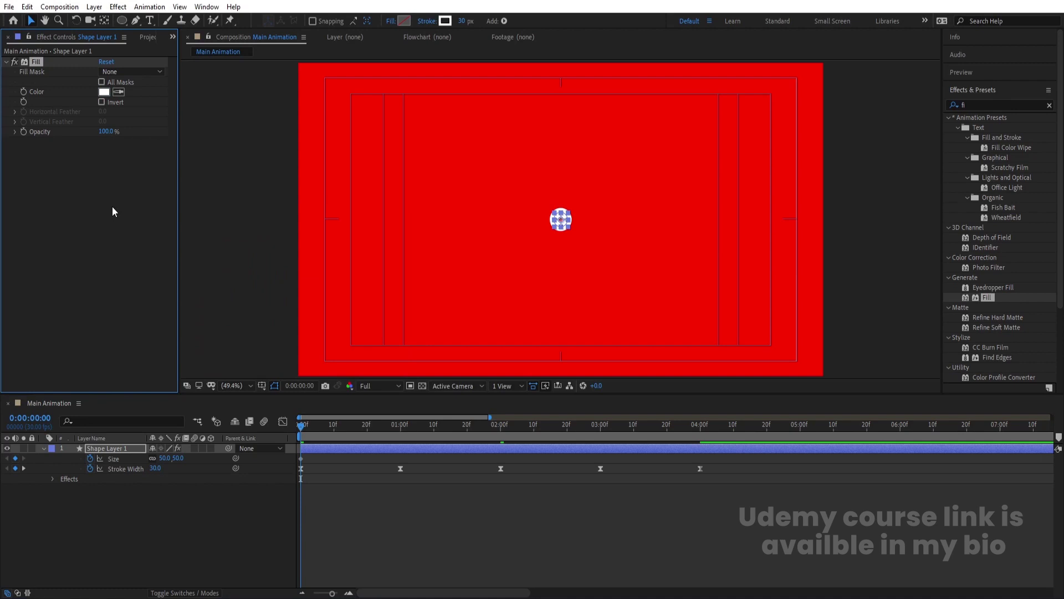
- Keyframe the white Fill colour at 0 seconds and at 1 second
click(23, 92)
key(u)
key(u)
key(k)
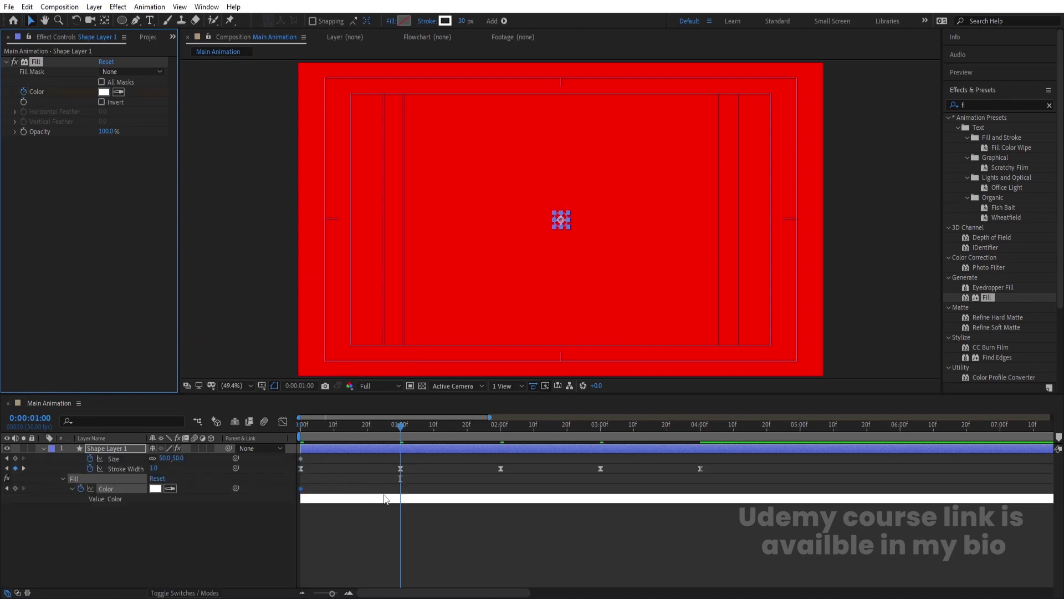
click(16, 487)
- Set the Fill colour to black (000000) at 0:00:01:01 and preview the colour switch
key(Page_Down)
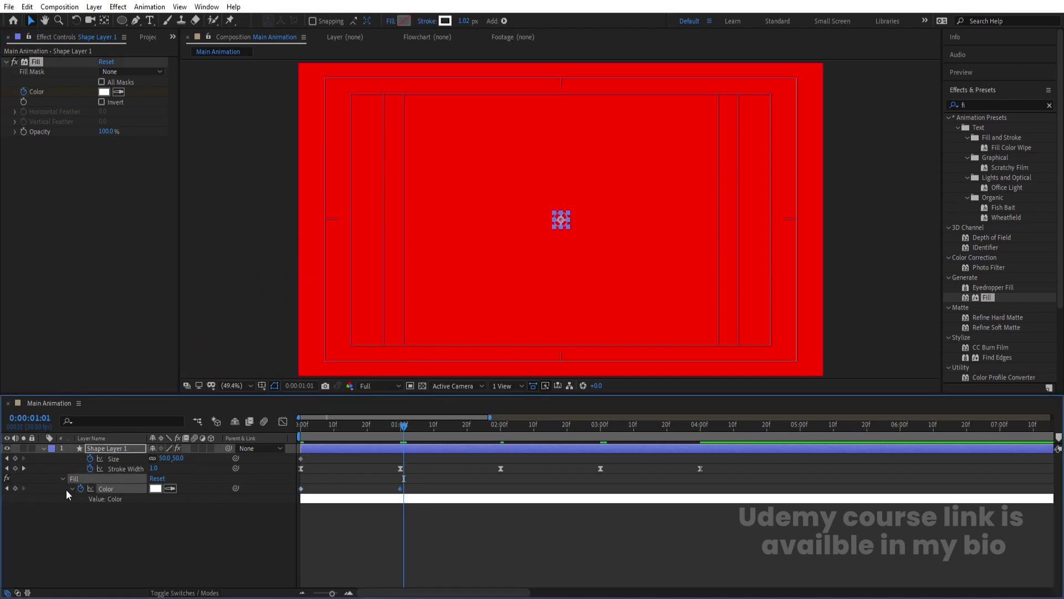
click(156, 488)
text(000000)
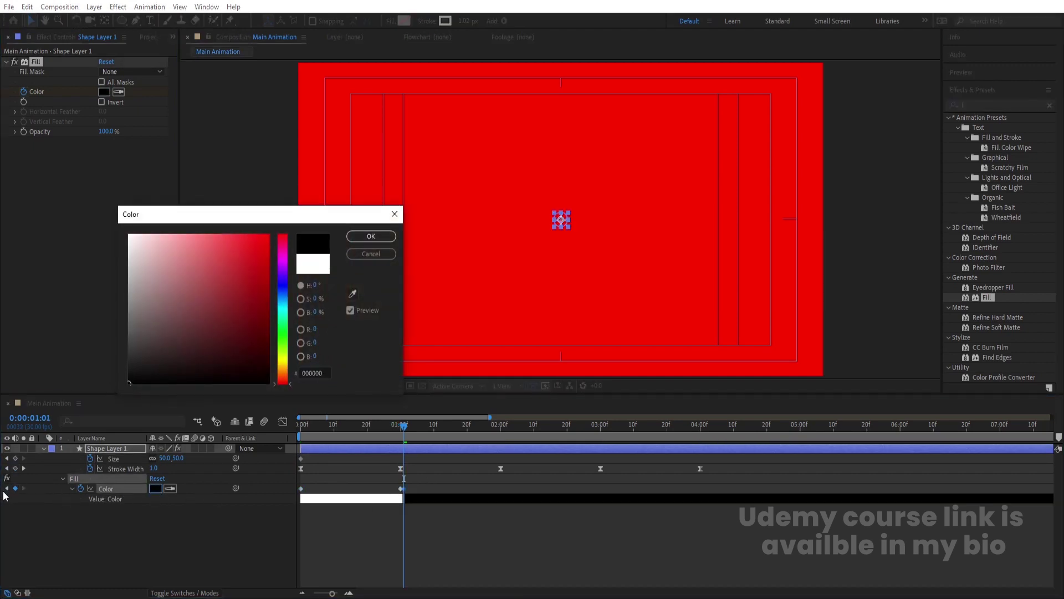
key(Return)
drag(390, 422, 383, 421)
key(space)
key(space)
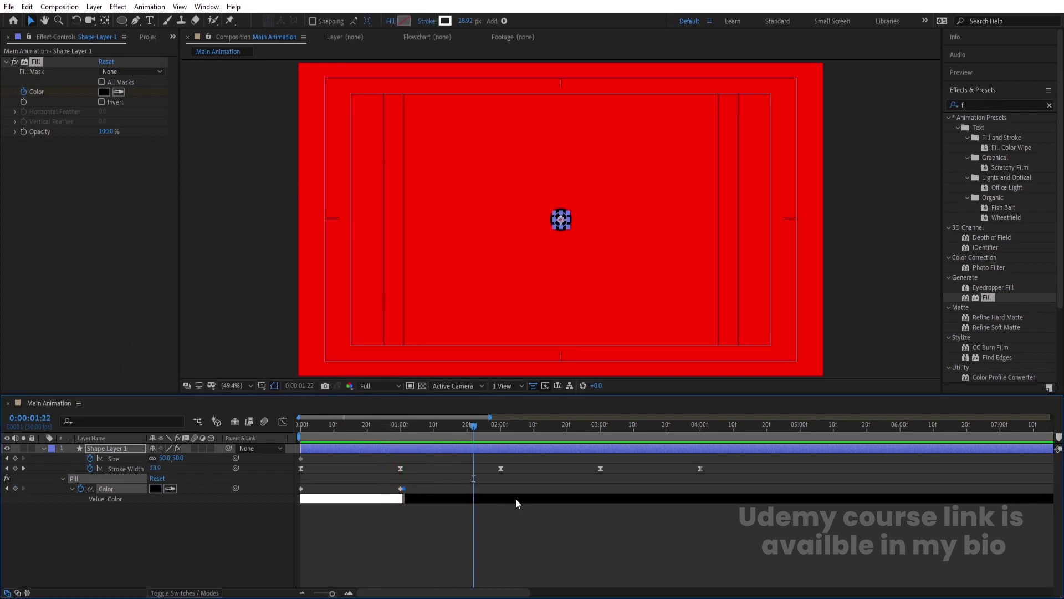
- Copy the Fill Color keyframe pair at 1 second to 0:00:03:00 and time-reverse the pasted keyframes
key(k)
key(k)
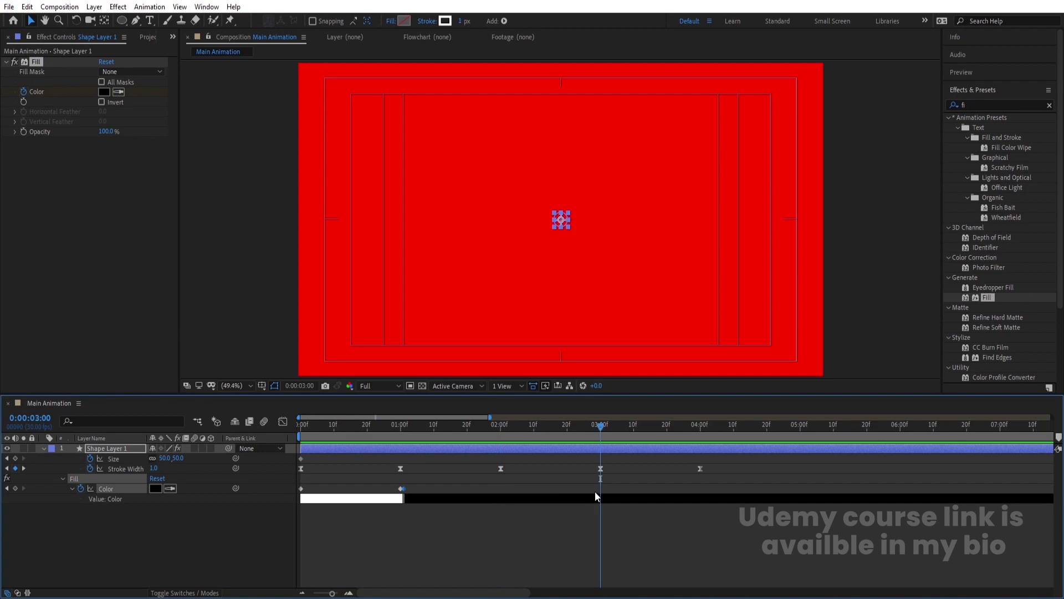
drag(419, 510, 396, 484)
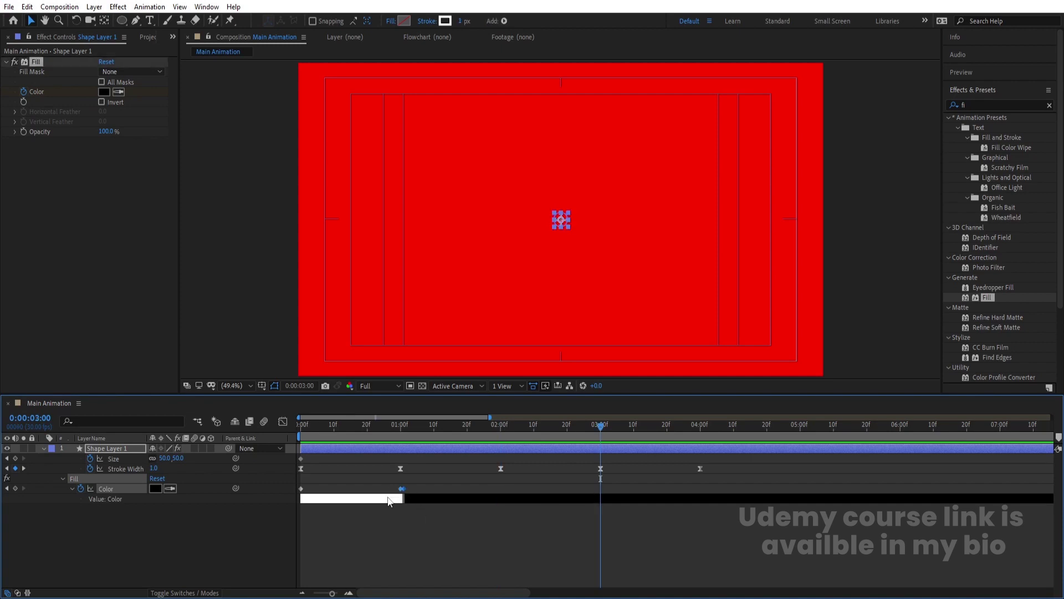
key(ctrl+v)
right_click(600, 489)
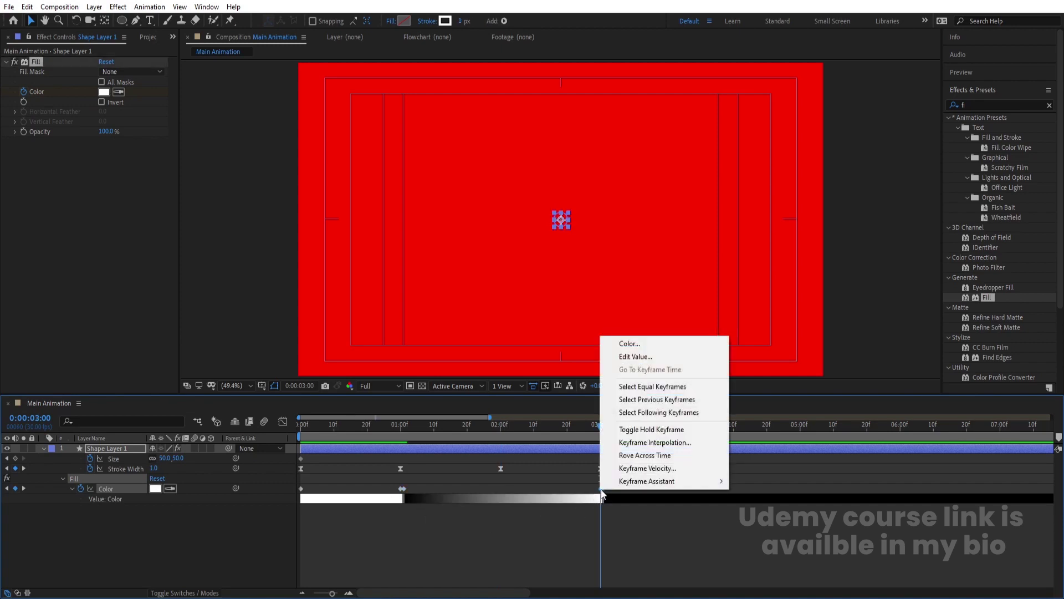
mouse_move(693, 480)
click(776, 592)
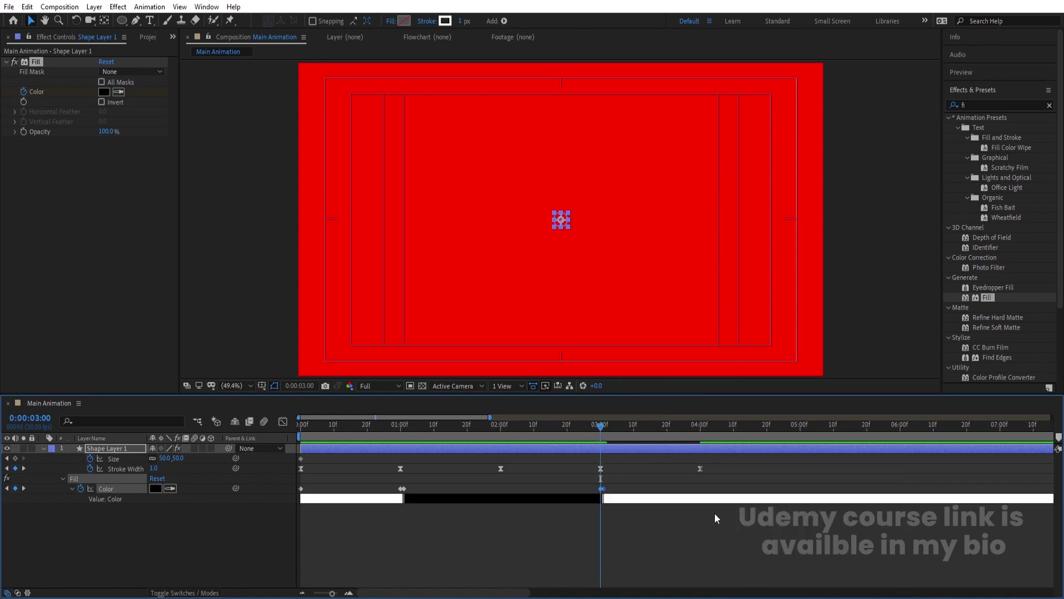
- Copy the white Color keyframe at 0 seconds to 0:00:04:00 and preview the animation from the start
click(686, 471)
key(j)
key(k)
key(k)
key(k)
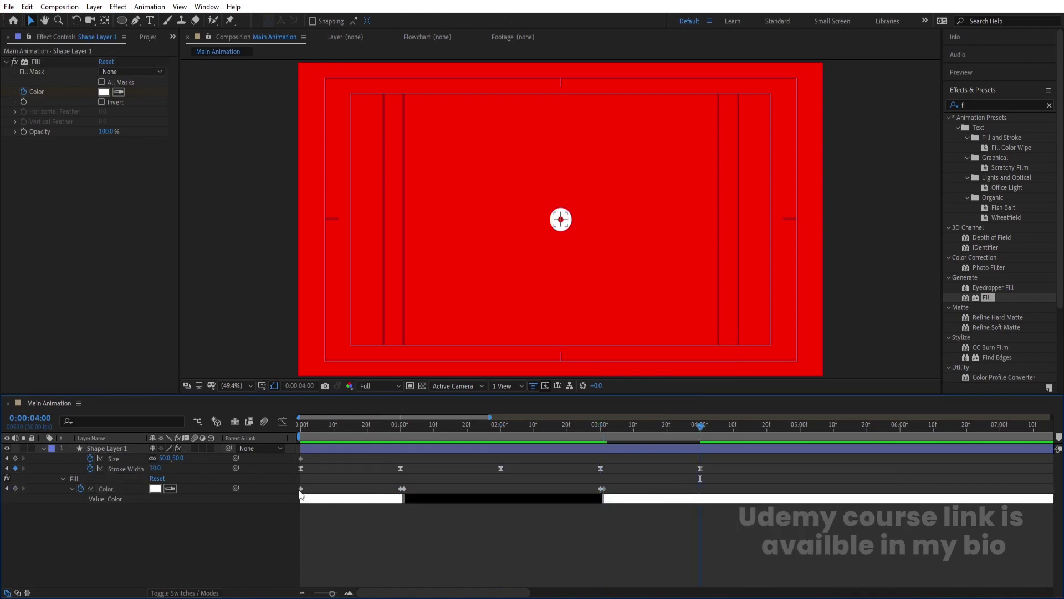
click(301, 489)
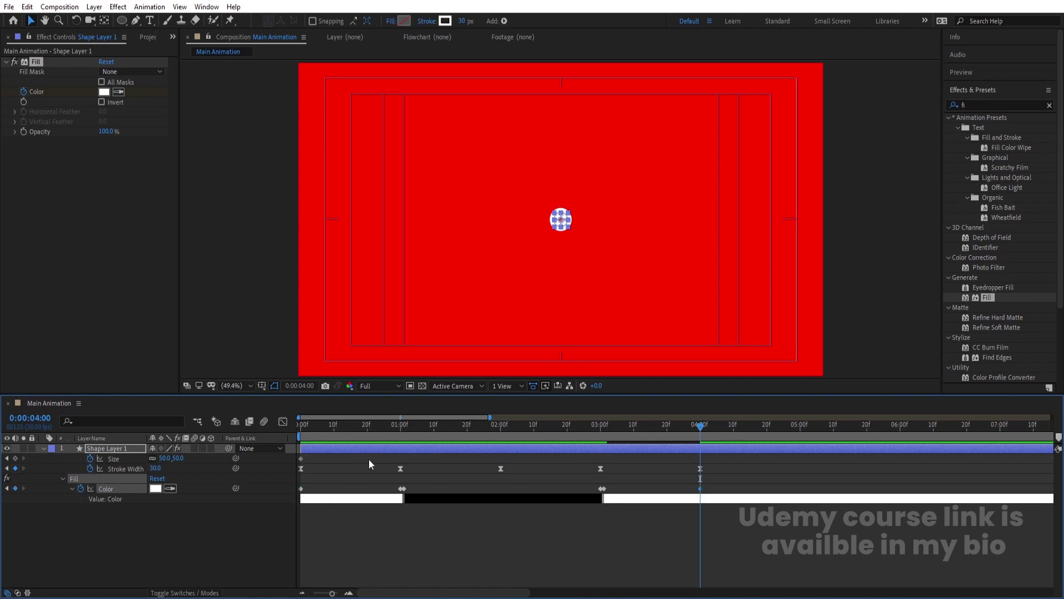
key(Home)
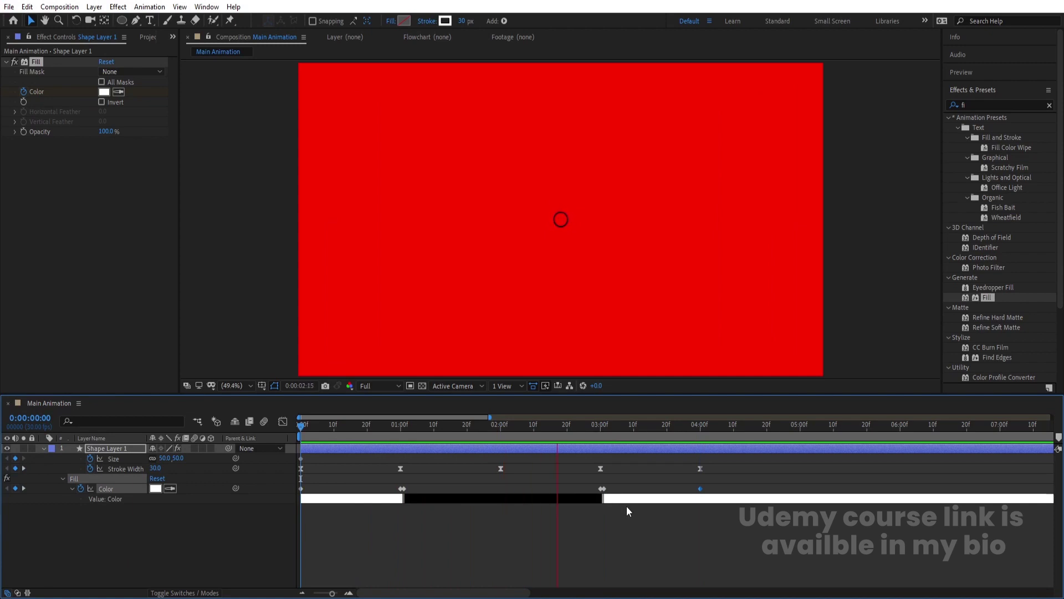
click(681, 523)
key(space)
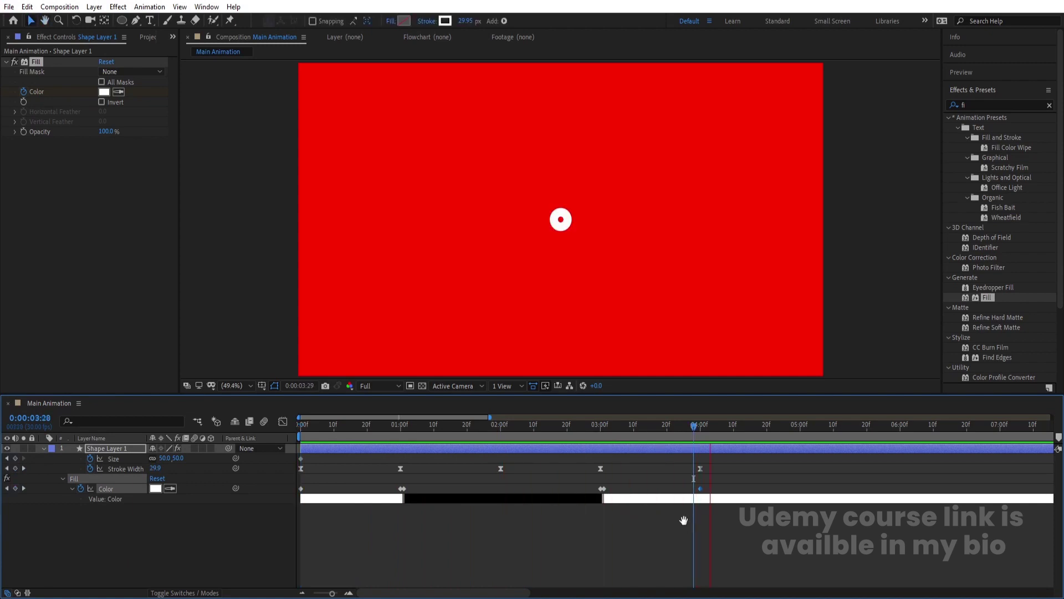
- Apply Easy Ease to all Fill Color keyframes
click(108, 488)
key(F9)
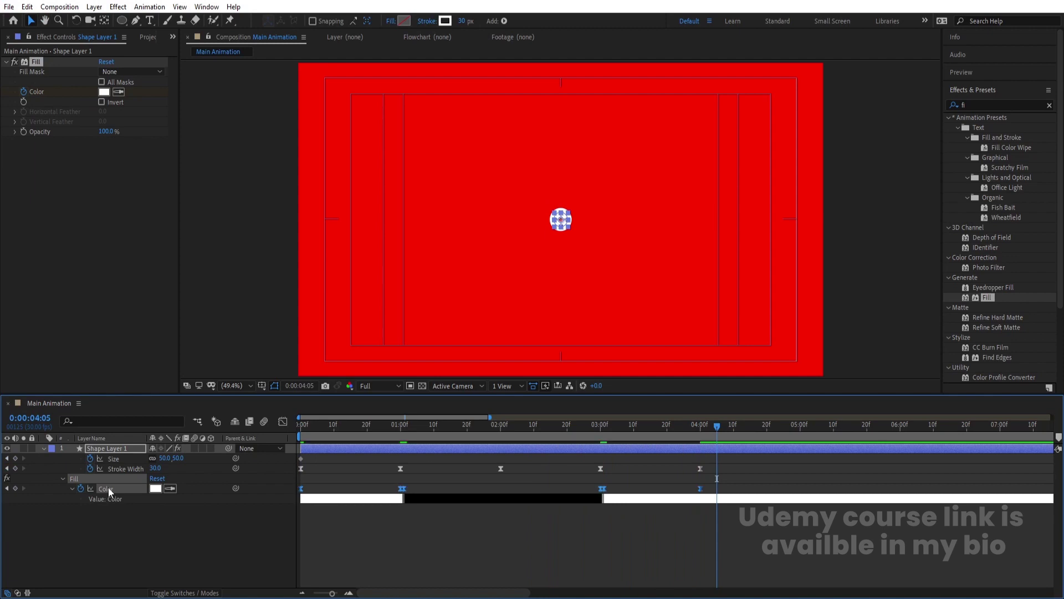
click(114, 520)
- Add a loopOut() expression to the Fill effect's Color property
alt+click(81, 488)
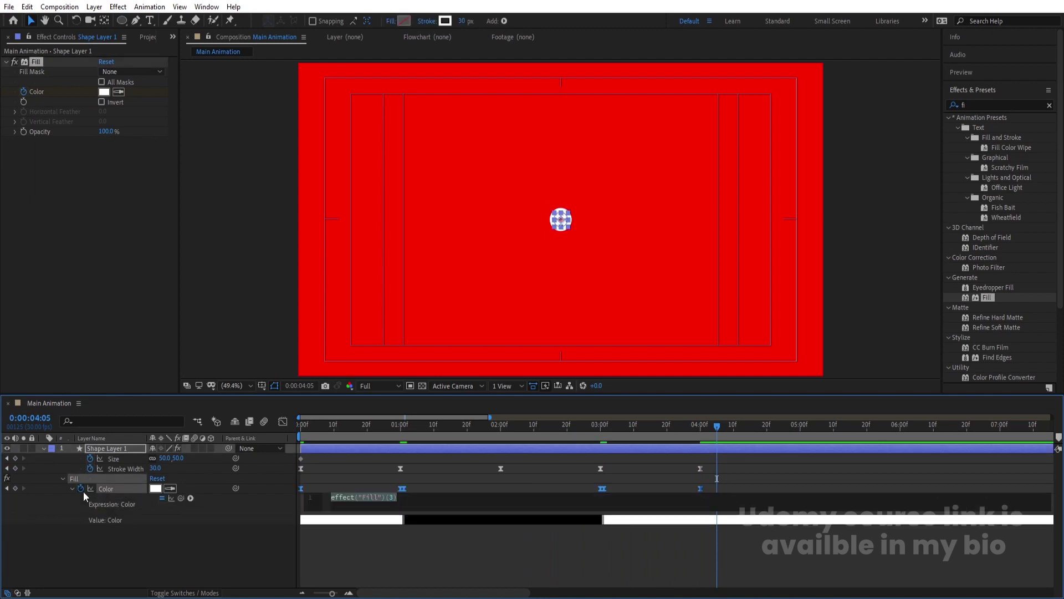
text(loop)
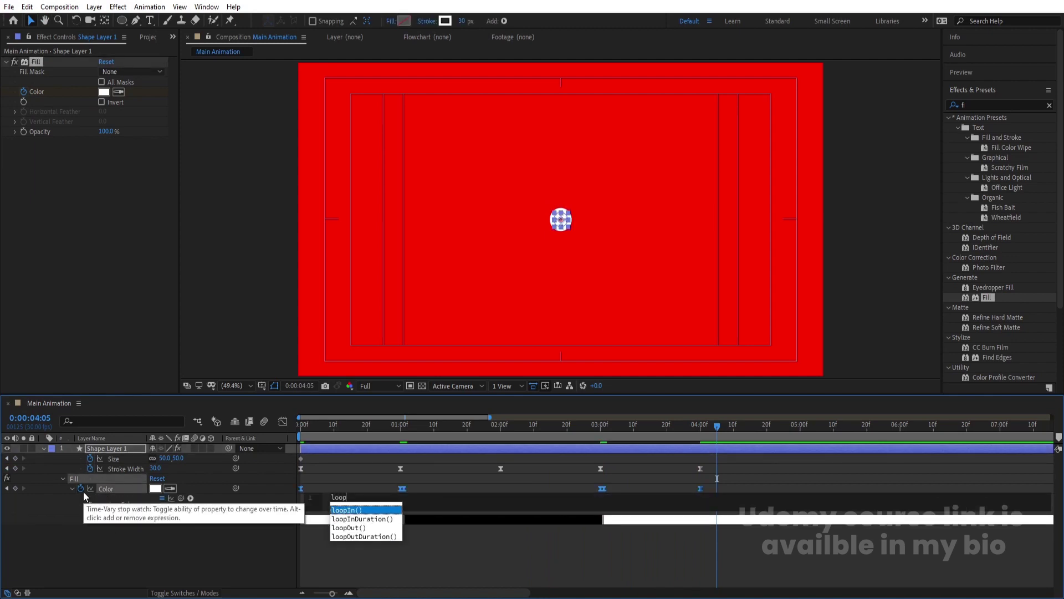
key(Down)
key(Down)
key(Return)
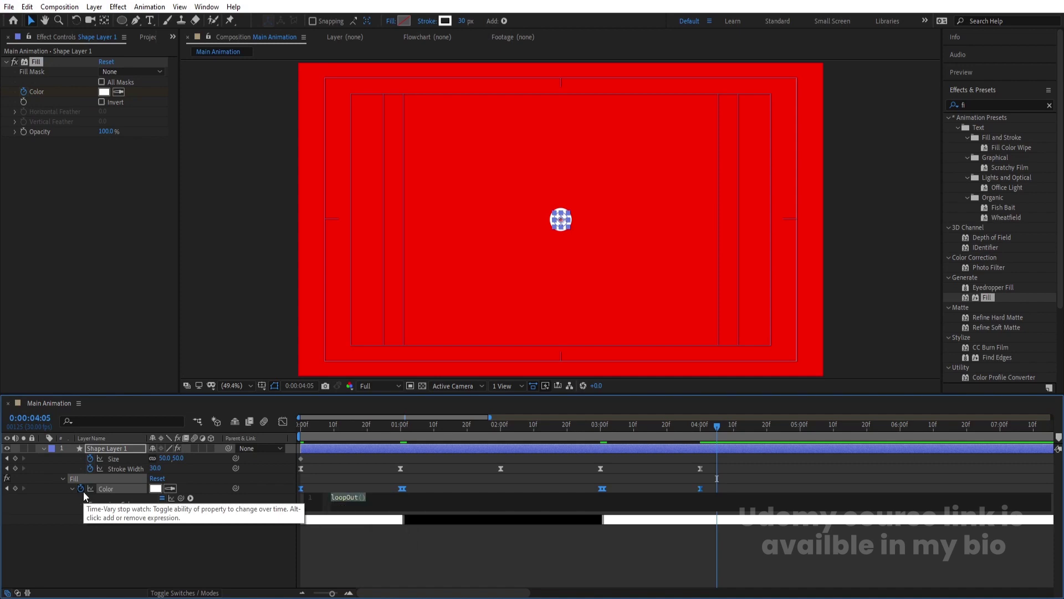
click(120, 548)
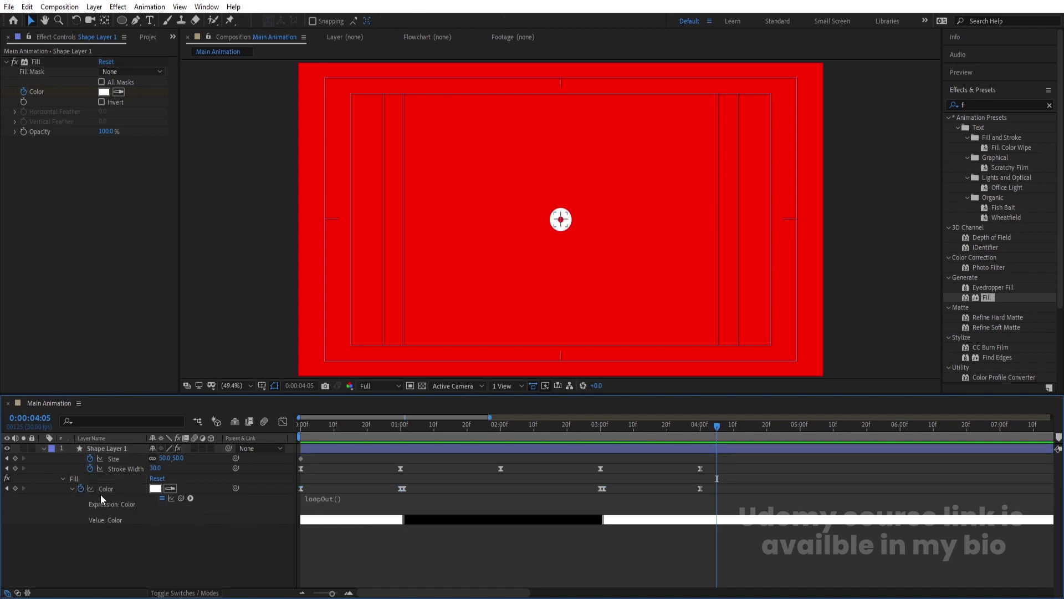
- Add a loopOut() expression to the Stroke Width property and preview the animation
alt+click(89, 468)
text(loopOut())
click(364, 463)
key(space)
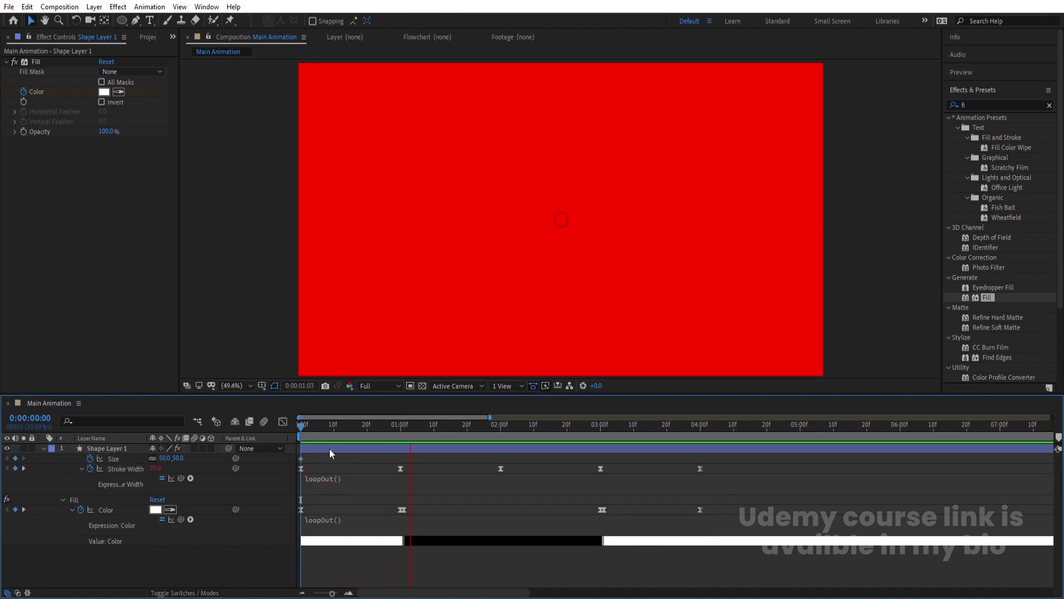
key(space)
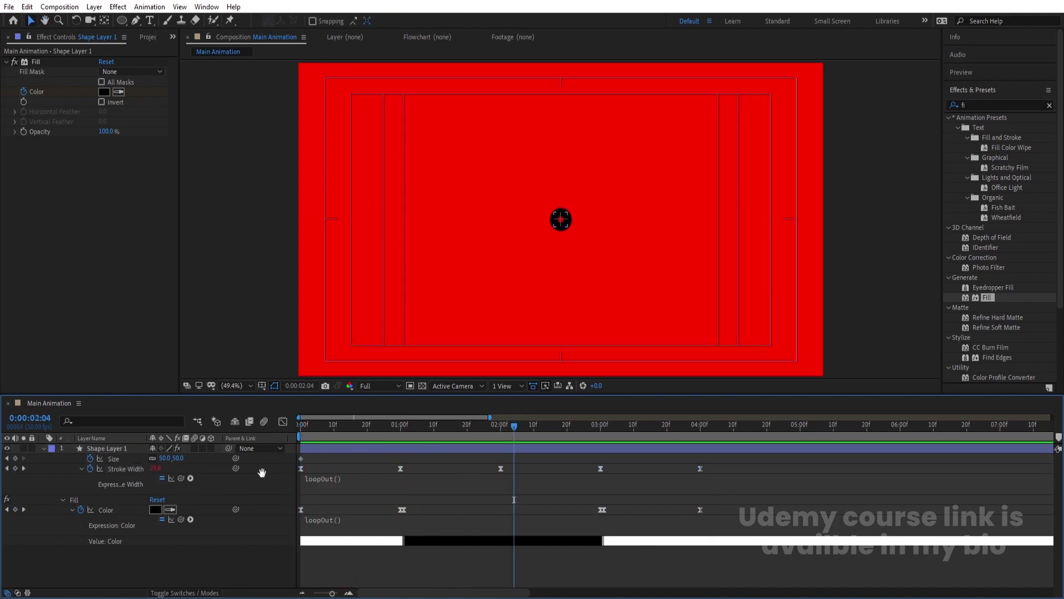
- Collapse the circle's shape layer and duplicate it ten times
click(44, 449)
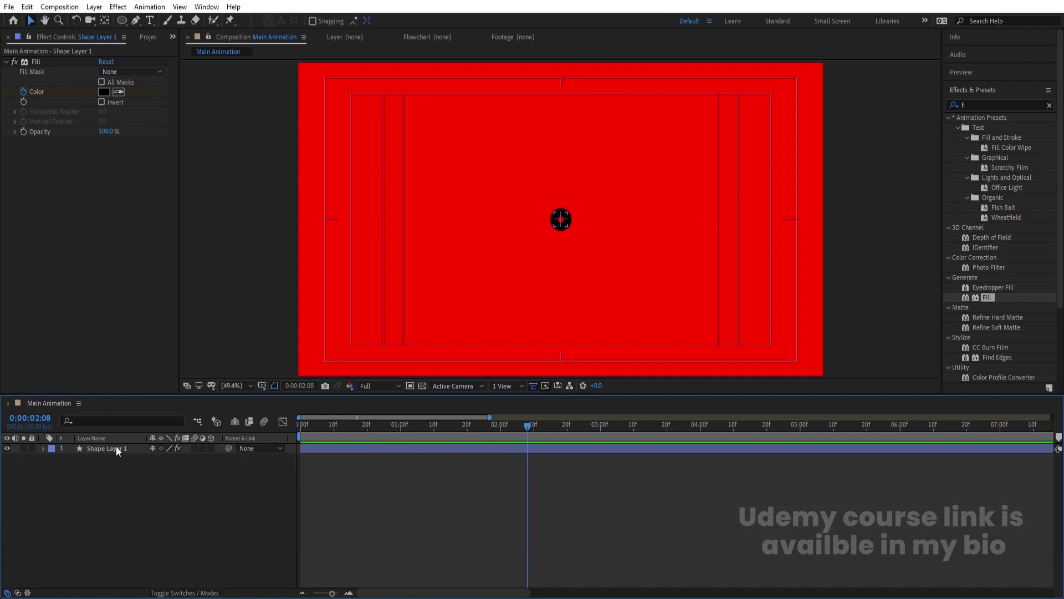
click(116, 448)
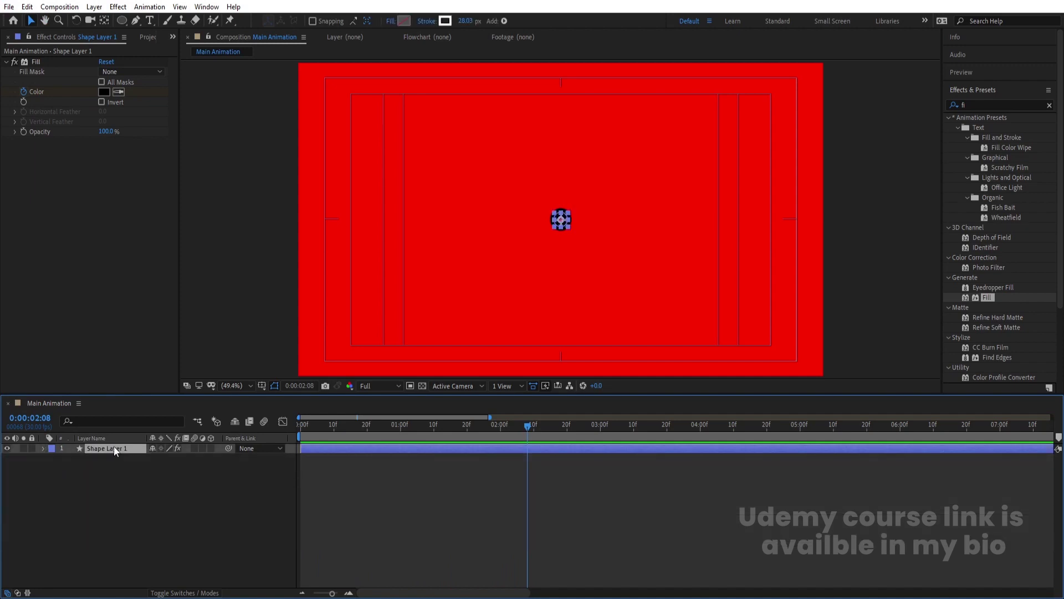
key(ctrl+d)
key(ctrl+d)
key(ctrl+d)
key(ctrl+d)
key(ctrl+d)
key(ctrl+d)
key(ctrl+d)
key(ctrl+d)
key(ctrl+d)
key(ctrl+d)
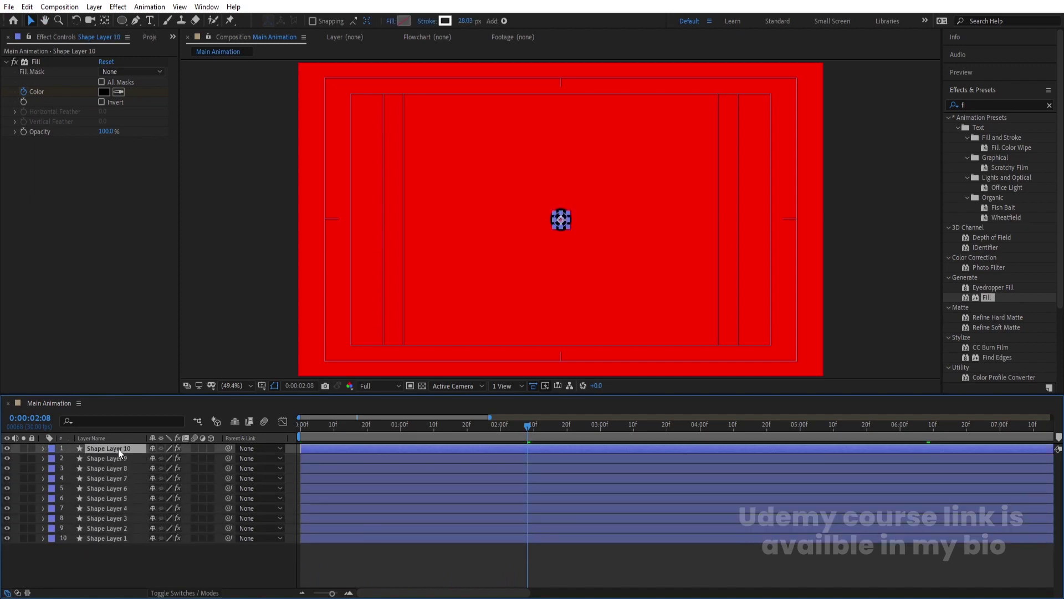
- Select all the shape layers and filter the timeline to their "size" properties
drag(98, 552, 109, 431)
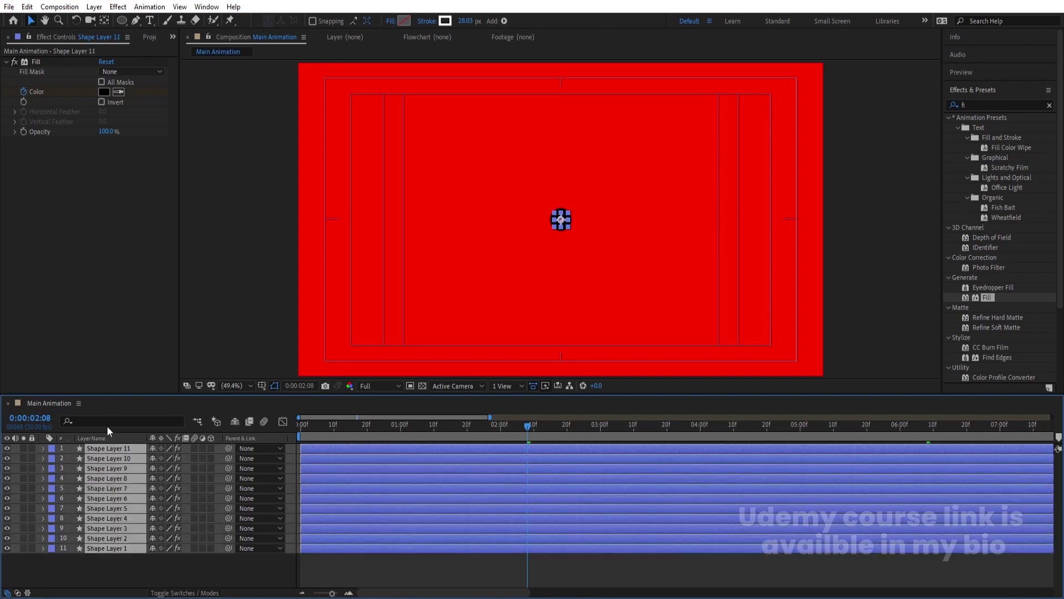
click(97, 420)
text(si)
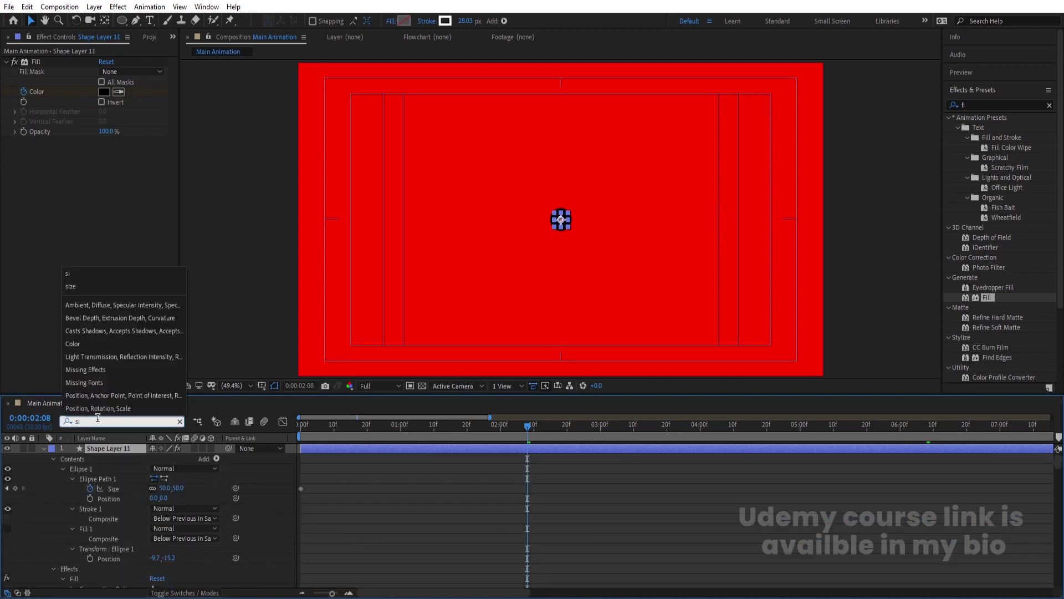
text(ze)
click(378, 487)
drag(1059, 471, 1059, 571)
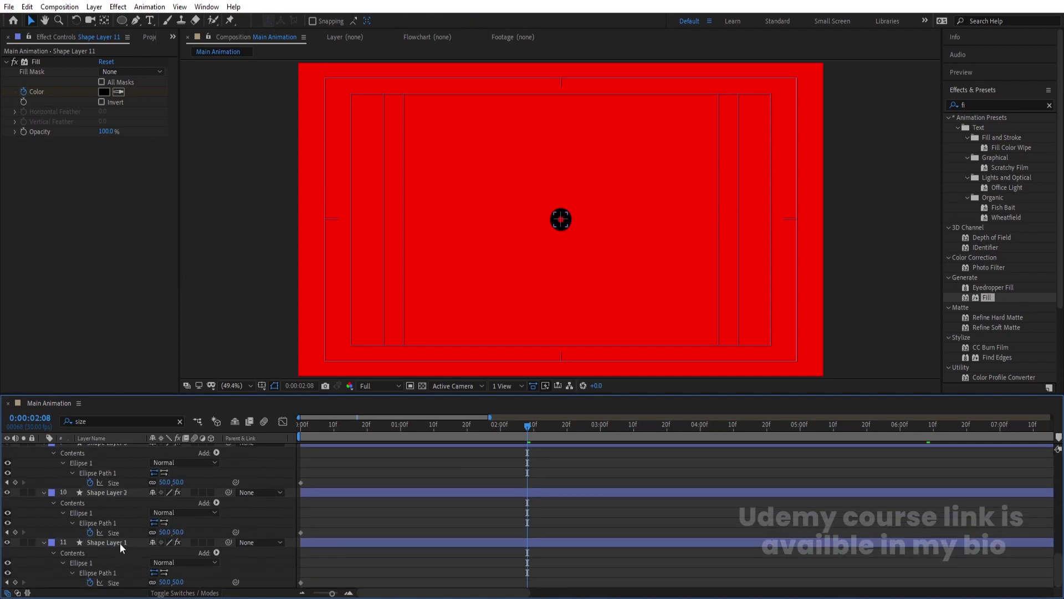
- Set the ellipse size of Shape Layer 2 to 120 at 0:00:02:08
click(165, 531)
text(100)
key(Return)
click(162, 533)
text(120)
key(Return)
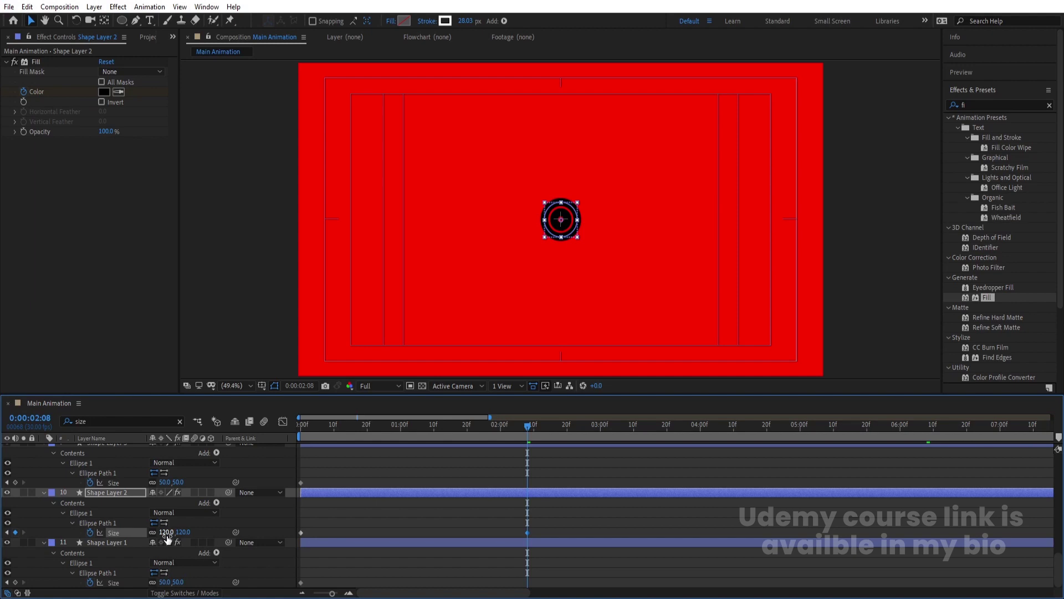
- Set the ellipse size of Shape Layer 3 to 190 at 0:00:02:08
click(167, 482)
click(170, 482)
key(BackSpace)
key(BackSpace)
key(BackSpace)
key(BackSpace)
text(120)
key(Return)
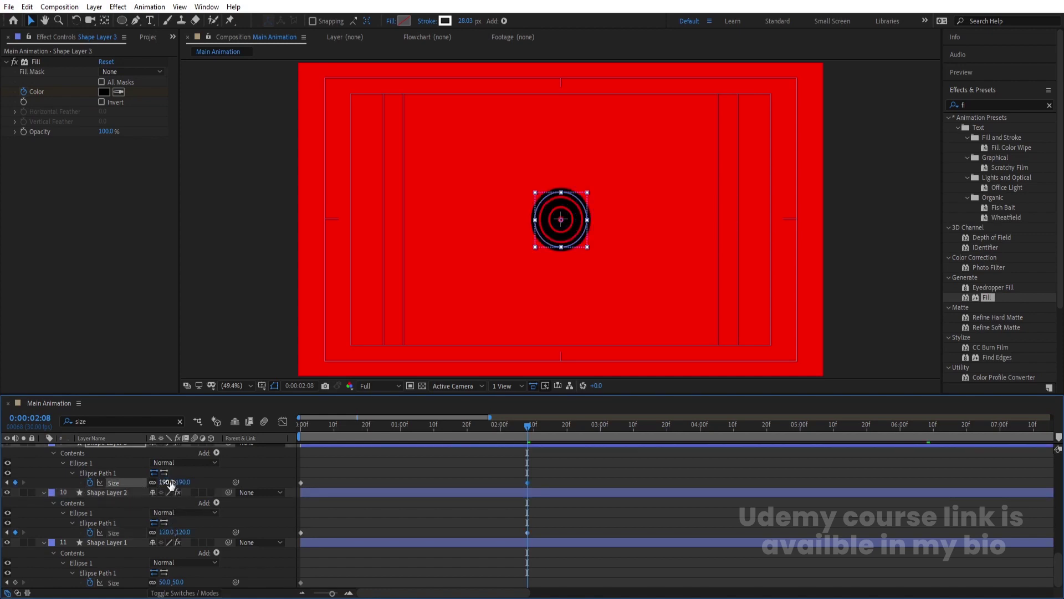
- Maximize the timeline and set the ellipse sizes of Shape Layer 4 to 260 and Shape Layer 5 to 330
drag(1058, 568, 1059, 551)
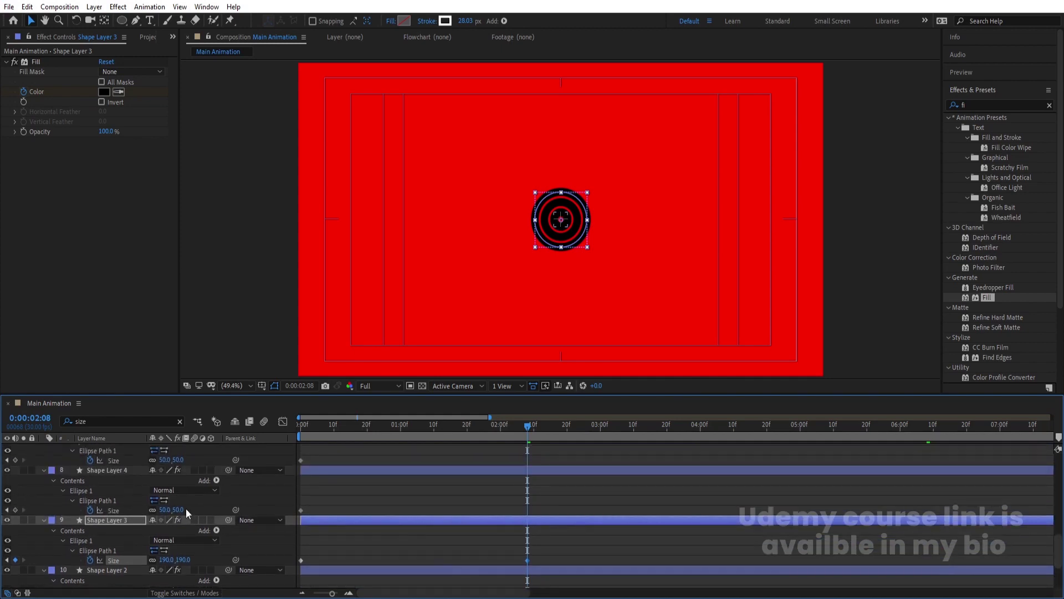
key(grave)
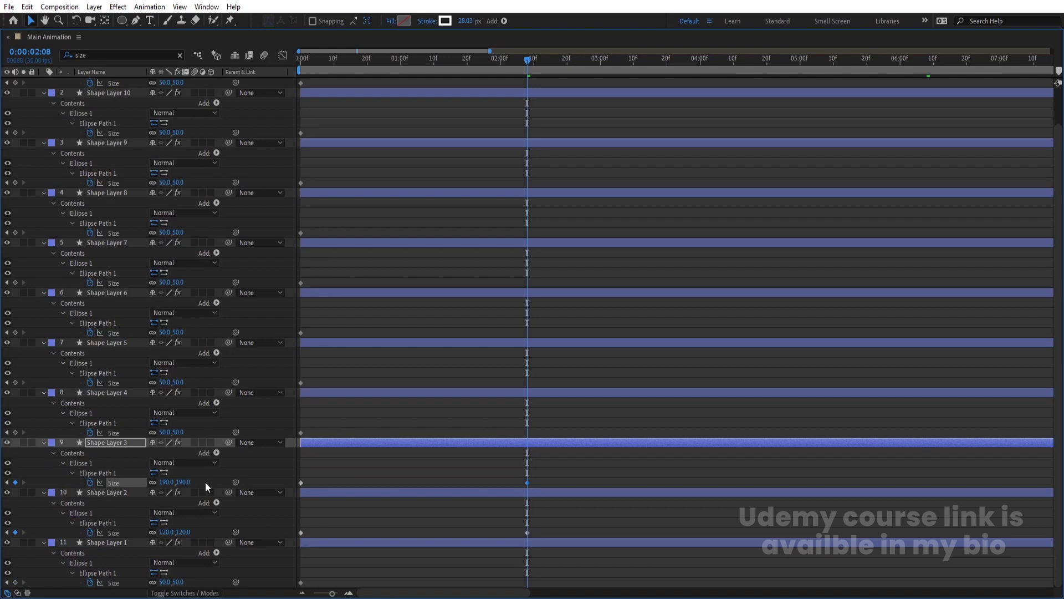
click(166, 432)
text(190)
key(Return)
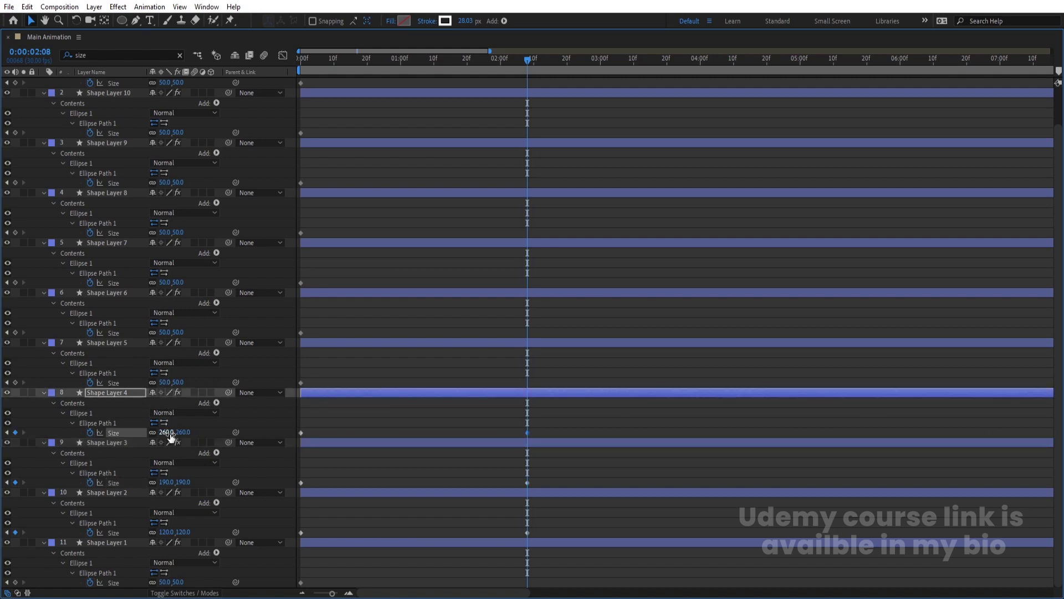
click(161, 382)
text(260+70)
key(Return)
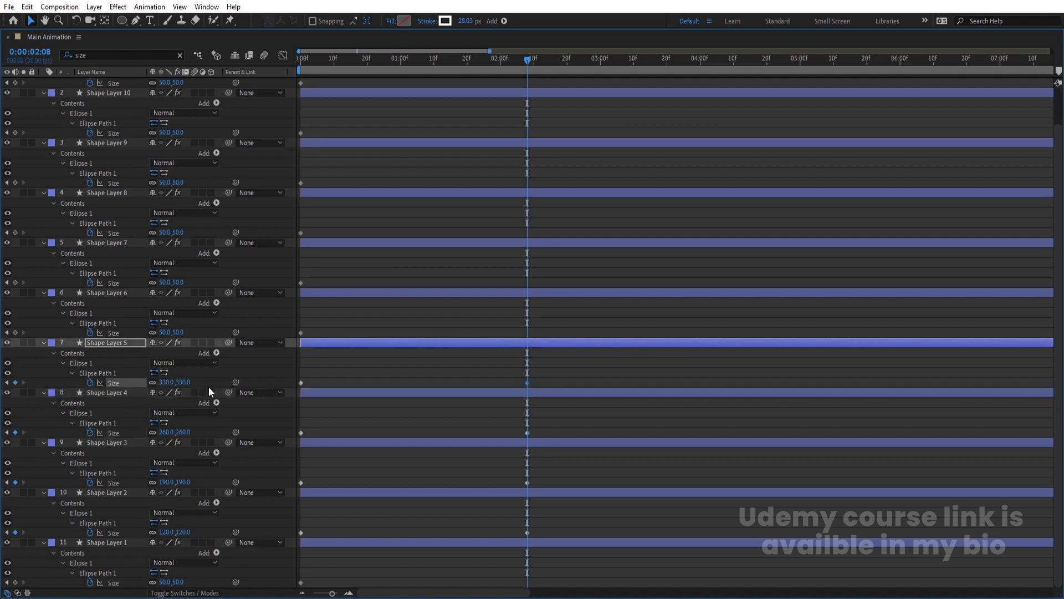
- Set the ellipse size of Shape Layer 6 to 400 and of Shape Layer 7 to 470
click(166, 332)
key(Return)
click(162, 281)
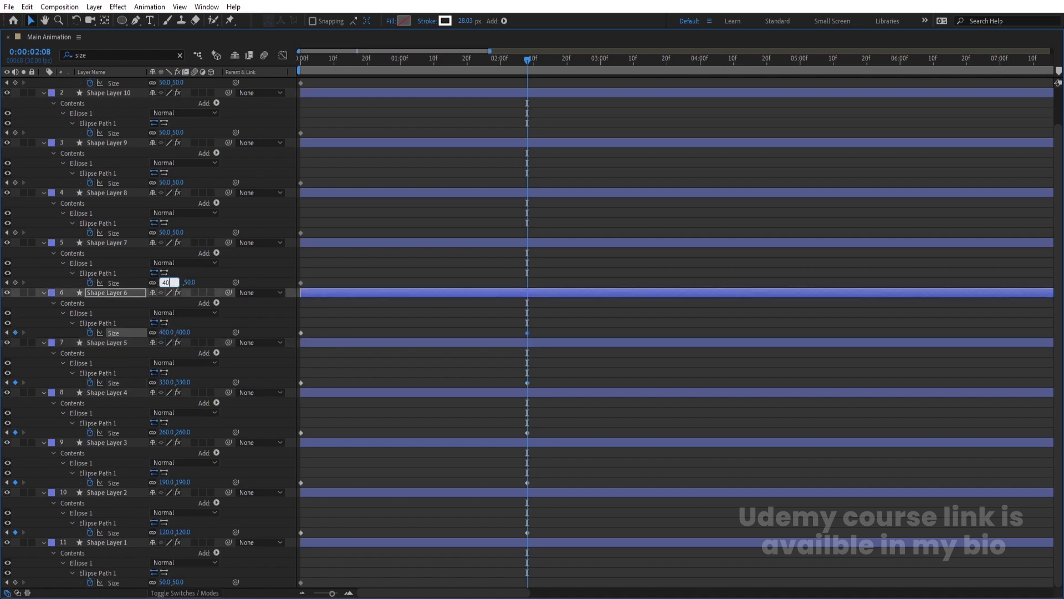
key(Return)
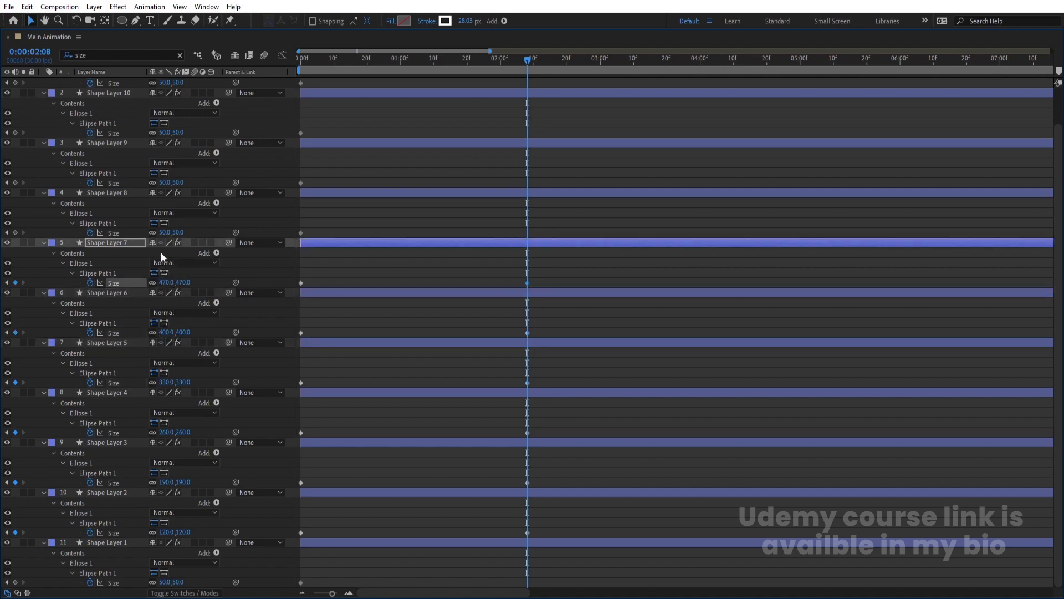
- Set the ellipse size of Shape Layer 8 to 540 and of Shape Layer 9 to 610
click(163, 232)
text(470+70)
key(Return)
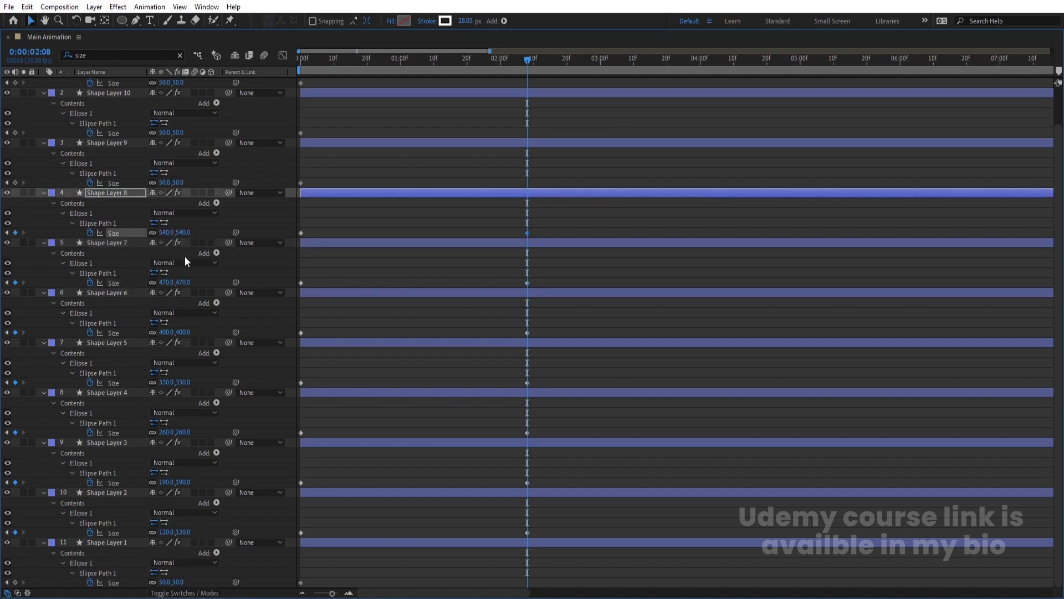
click(166, 183)
text(5)
key(Return)
- Set the ellipse sizes of Shape Layer 10 to 680 and Shape Layer 11 to 750, and restore the full workspace
click(164, 133)
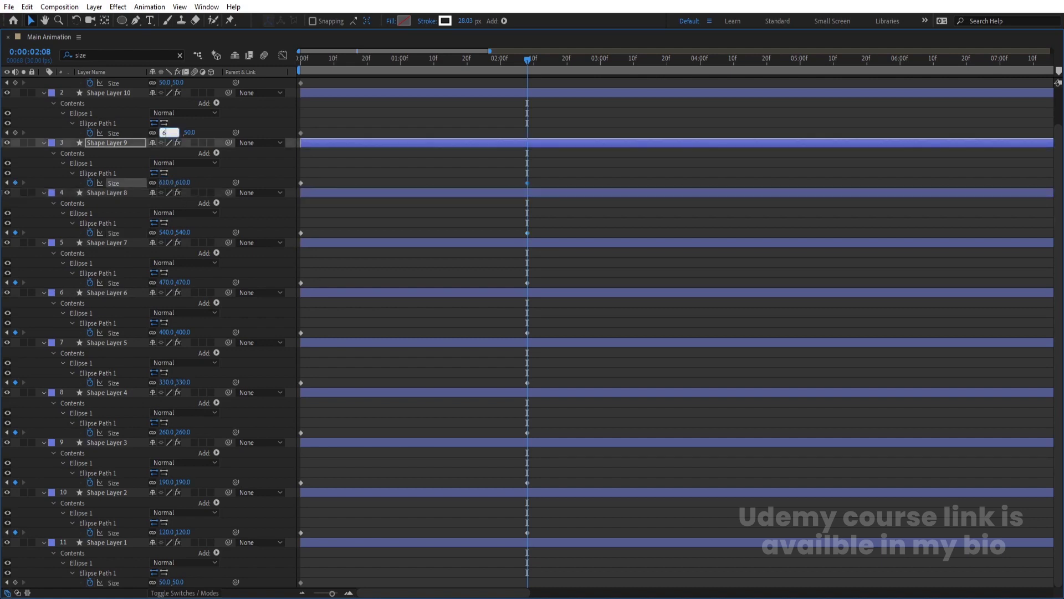
key(Return)
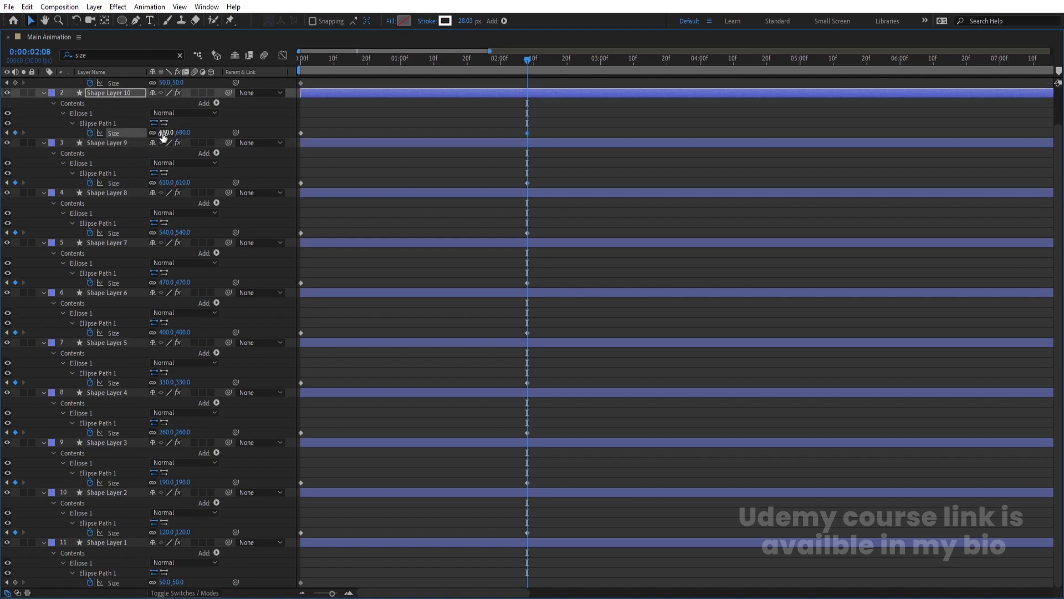
click(165, 82)
text(750)
key(Return)
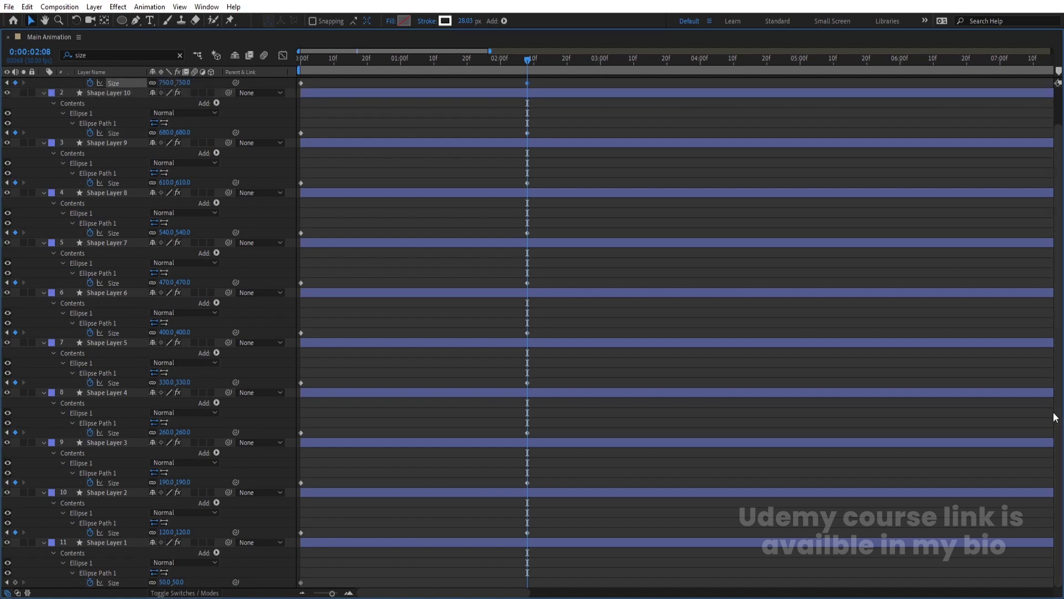
scroll(511, 301, up, 2)
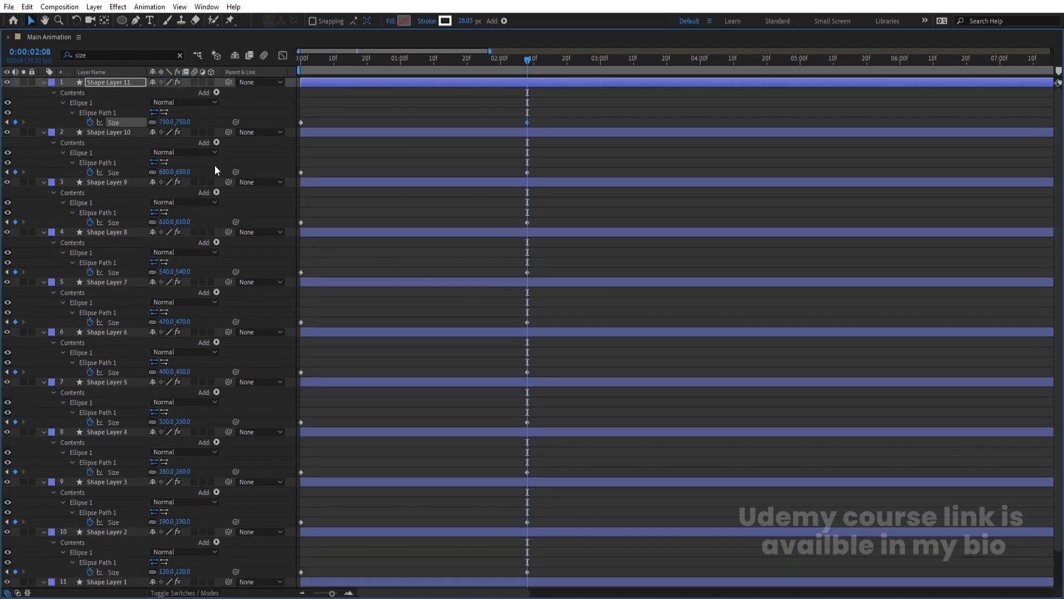
key(grave)
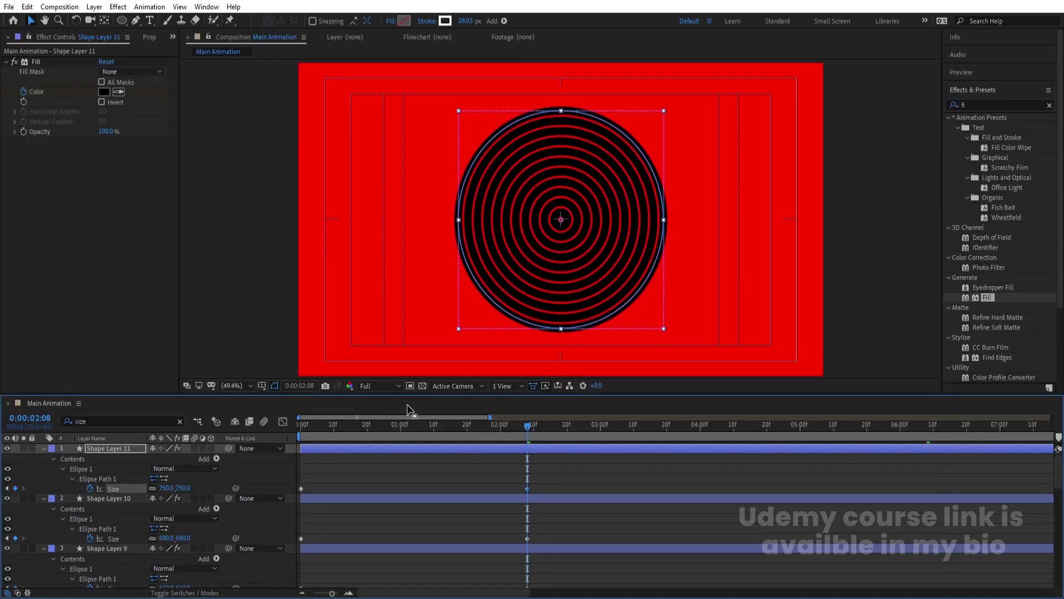
- Clear the timeline filter, preview the animation, and reveal the animated properties of all eleven shape layers
click(334, 464)
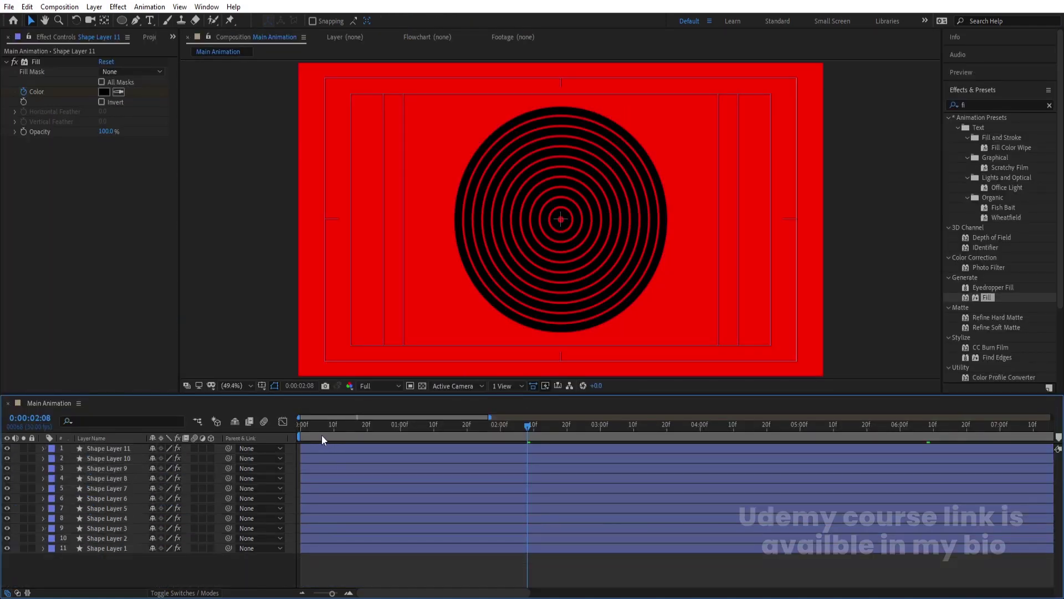
key(space)
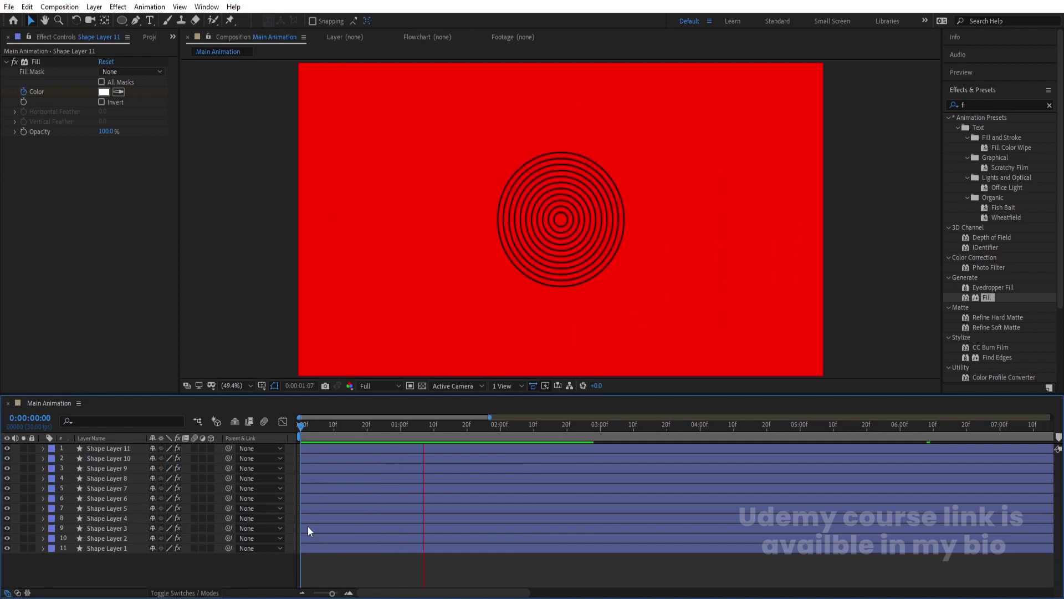
key(ctrl+a)
key(u)
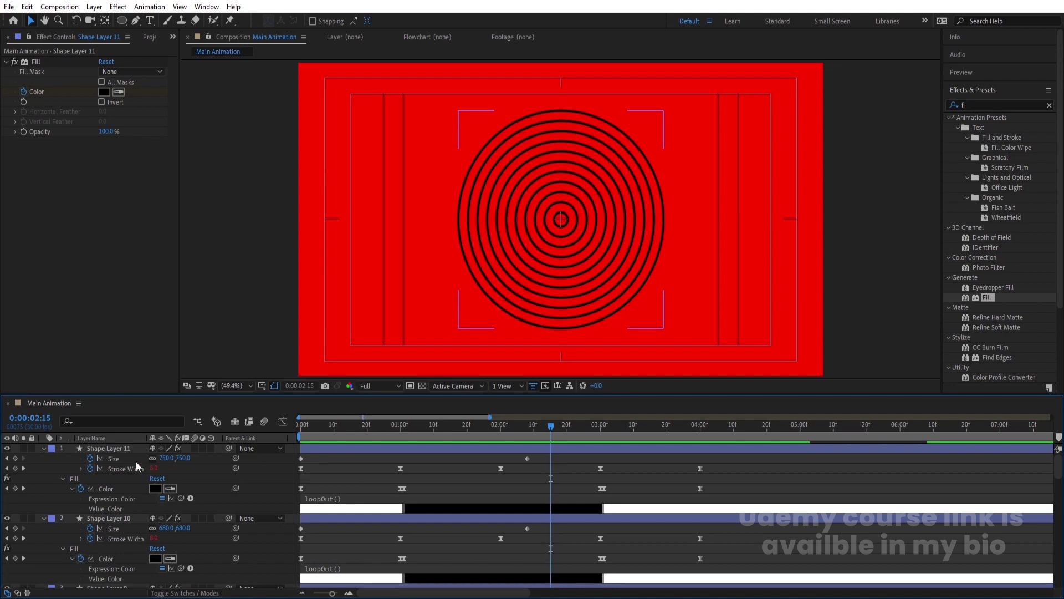
- Filter the timeline to the size properties of all layers and play the animation
click(95, 420)
text(si)
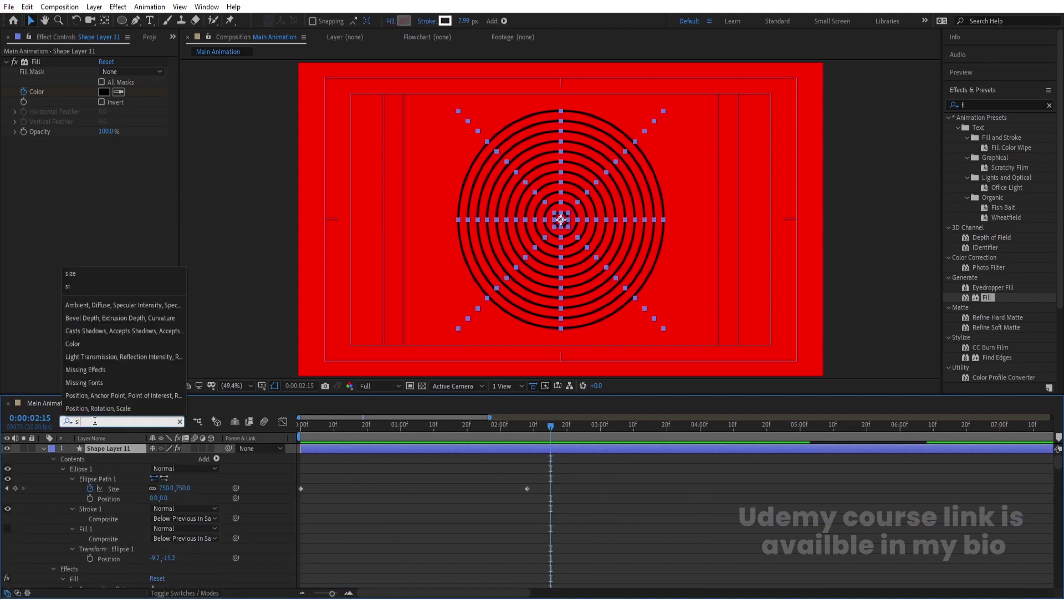
key(Num_Lock)
text(ze)
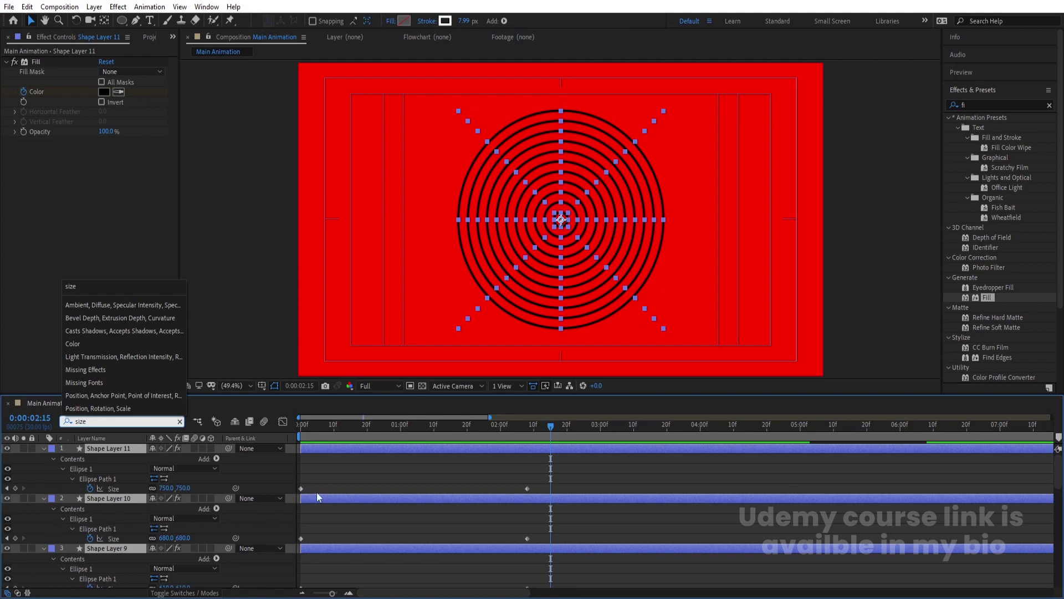
click(319, 496)
click(306, 435)
key(space)
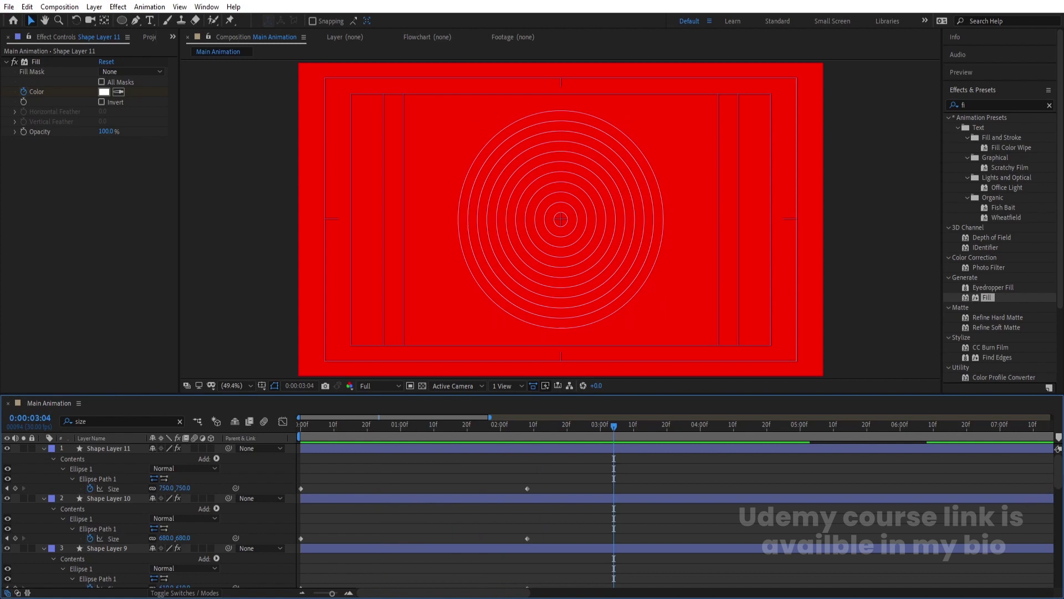
- At 0:00:03:15, delete the Size keyframes of all eleven shape layers and collapse the layers
drag(604, 427, 652, 431)
scroll(295, 487, down, 15)
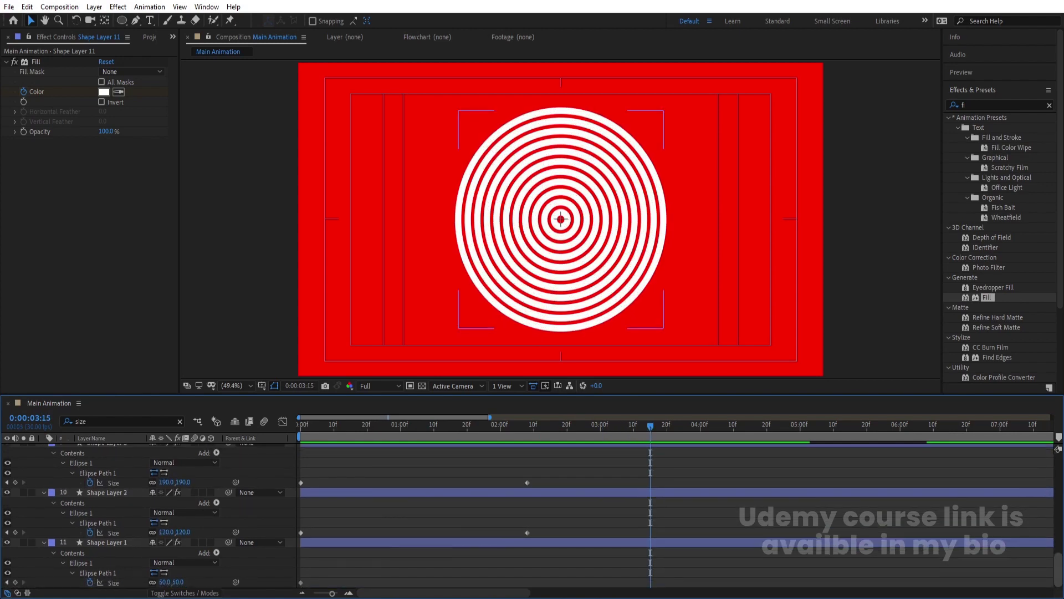
drag(594, 589, 254, 259)
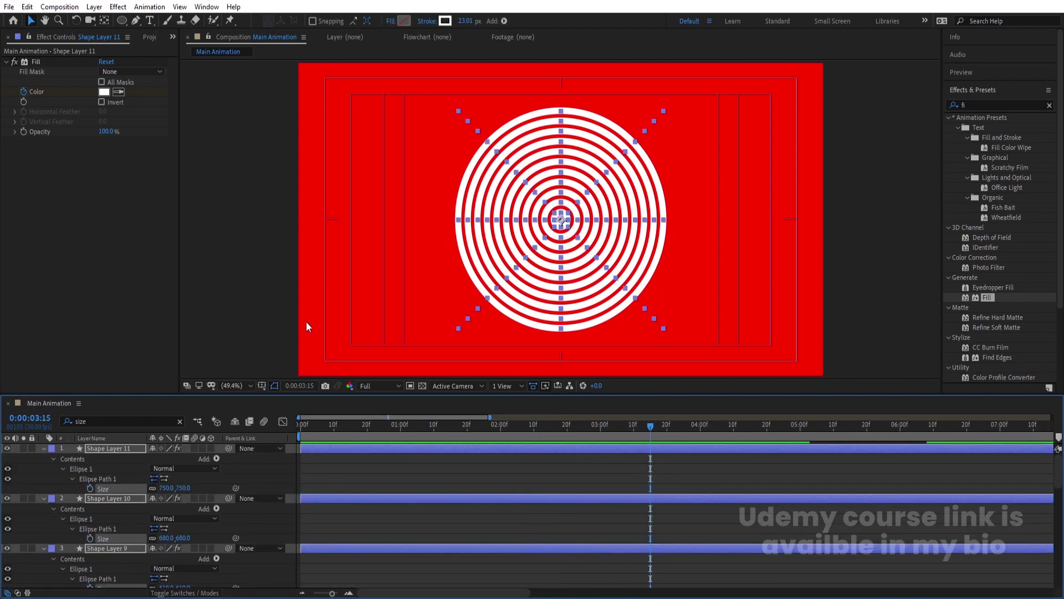
key(Delete)
key(u)
key(u)
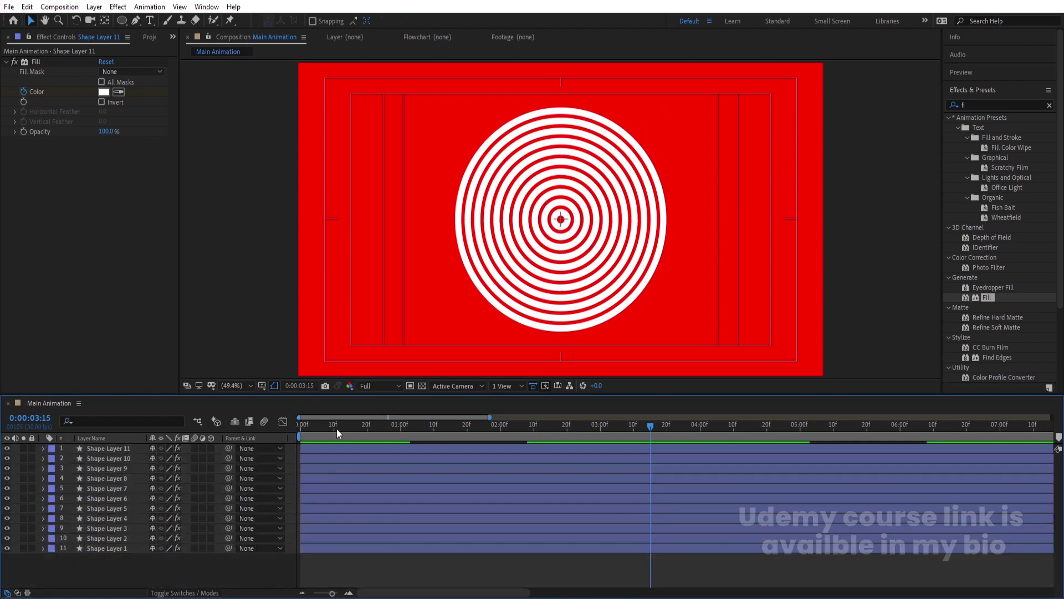
- Play the animation from the start of the composition and return to the first frame
key(Home)
key(space)
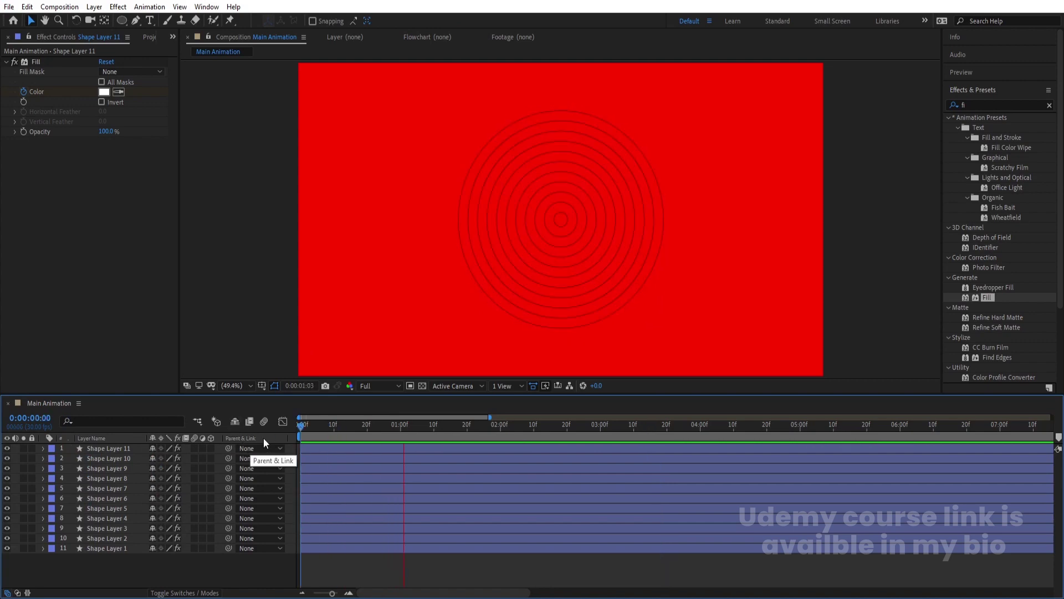
key(Home)
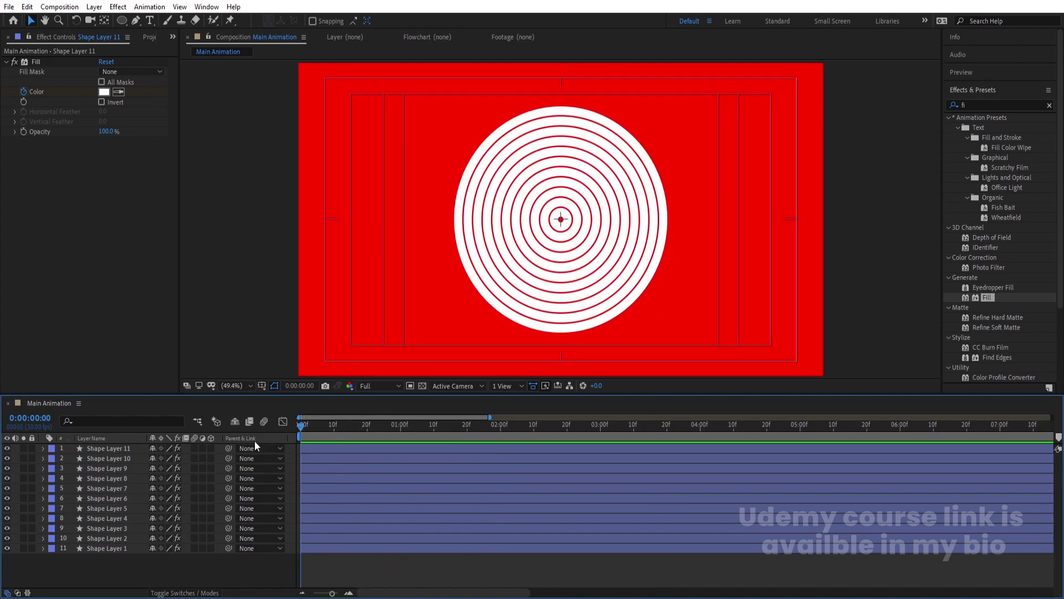
- Trim the ends of all eleven shape layers to 0:00:00:05
key(=)
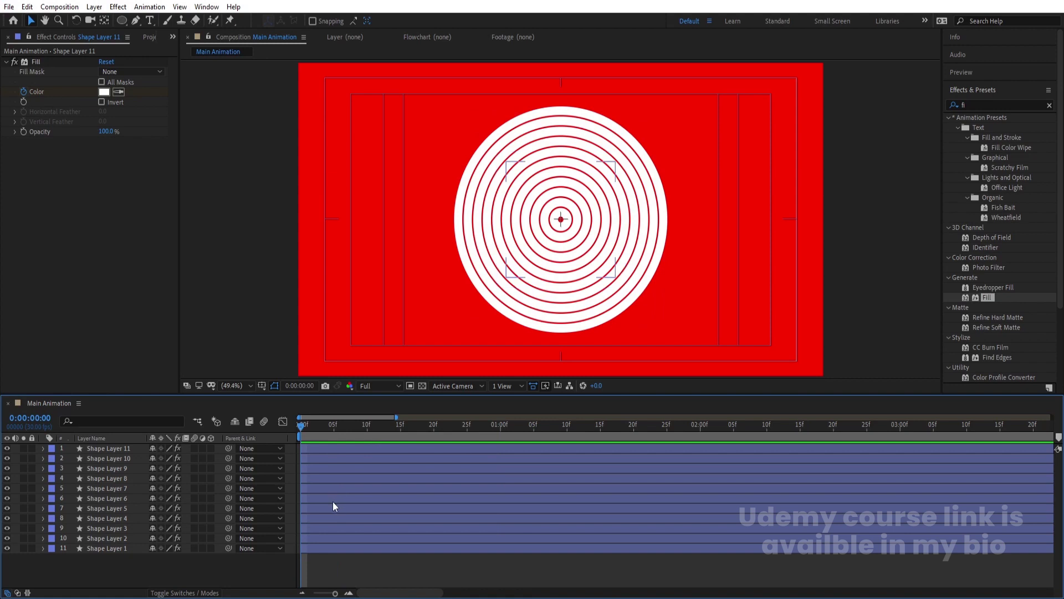
click(335, 423)
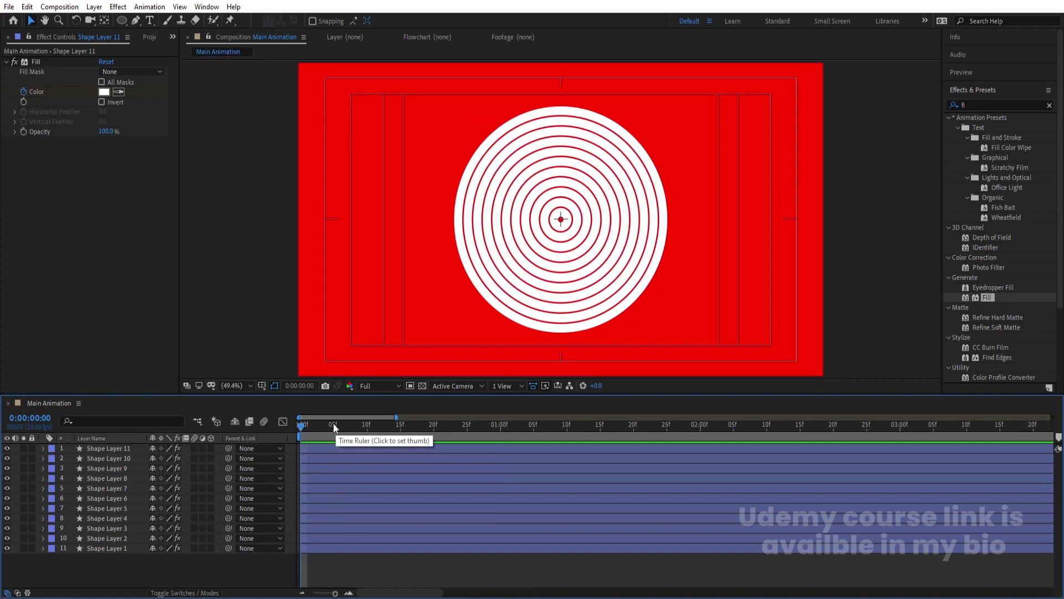
key(ctrl+a)
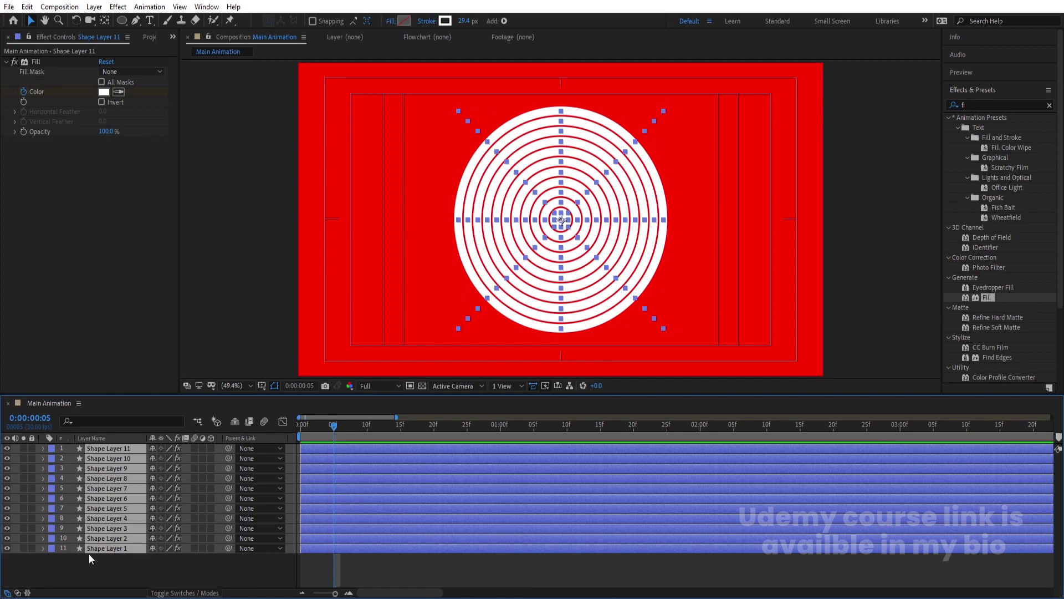
key(alt+bracketright)
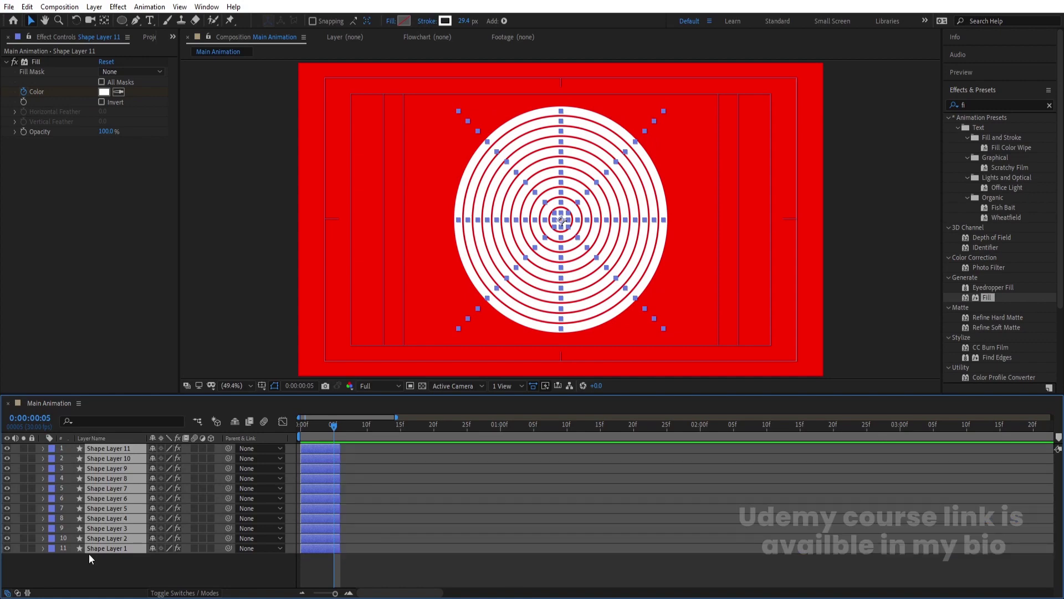
- Stagger the eleven shape layers with Sequence Layers, starting from Shape Layer 11, and extend their ends to the composition's end
right_click(319, 464)
mouse_move(388, 326)
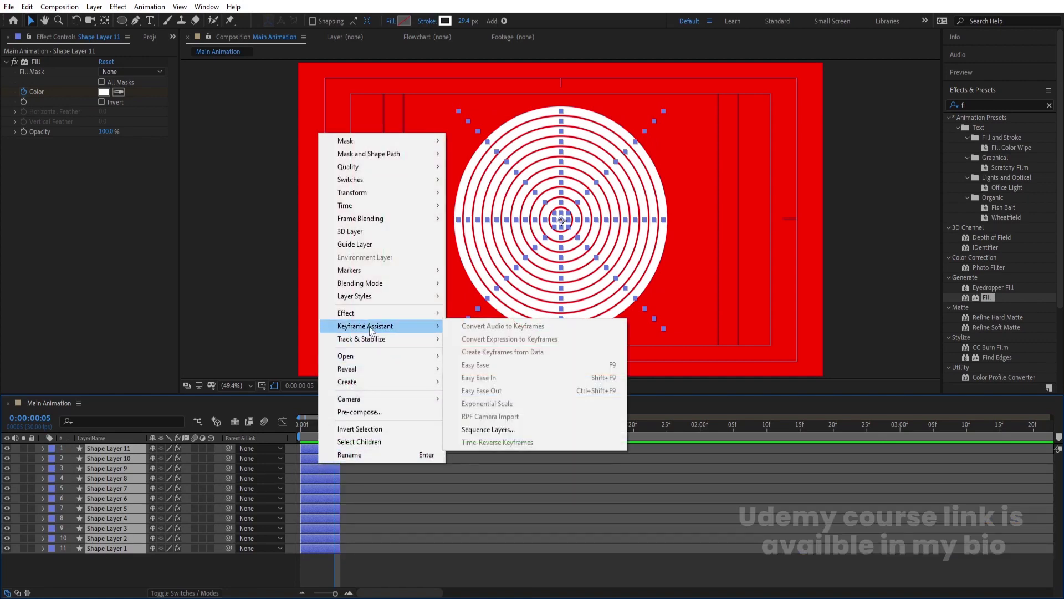
click(487, 429)
click(555, 331)
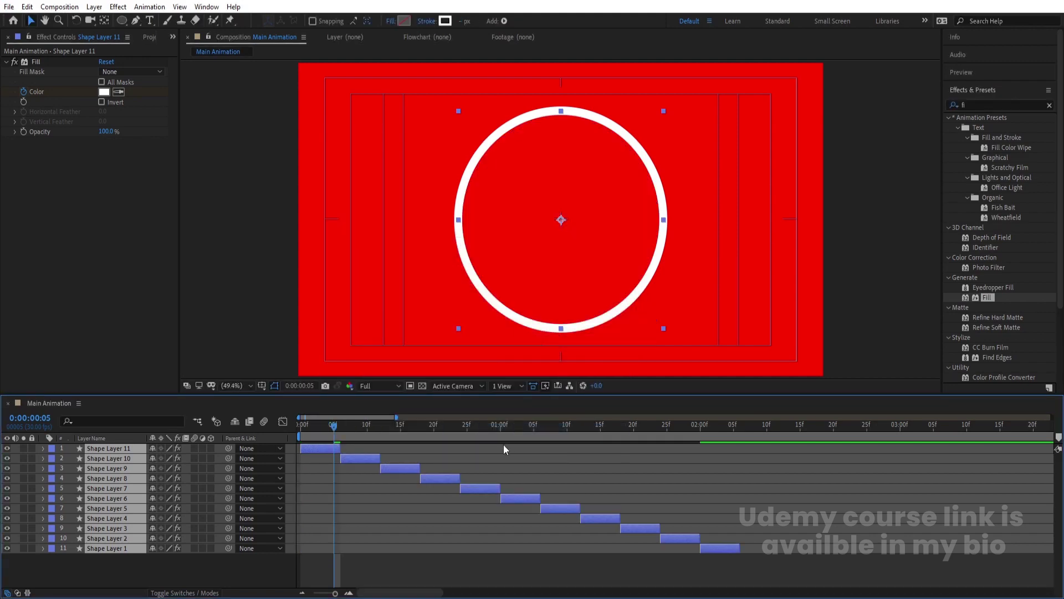
key(semicolon)
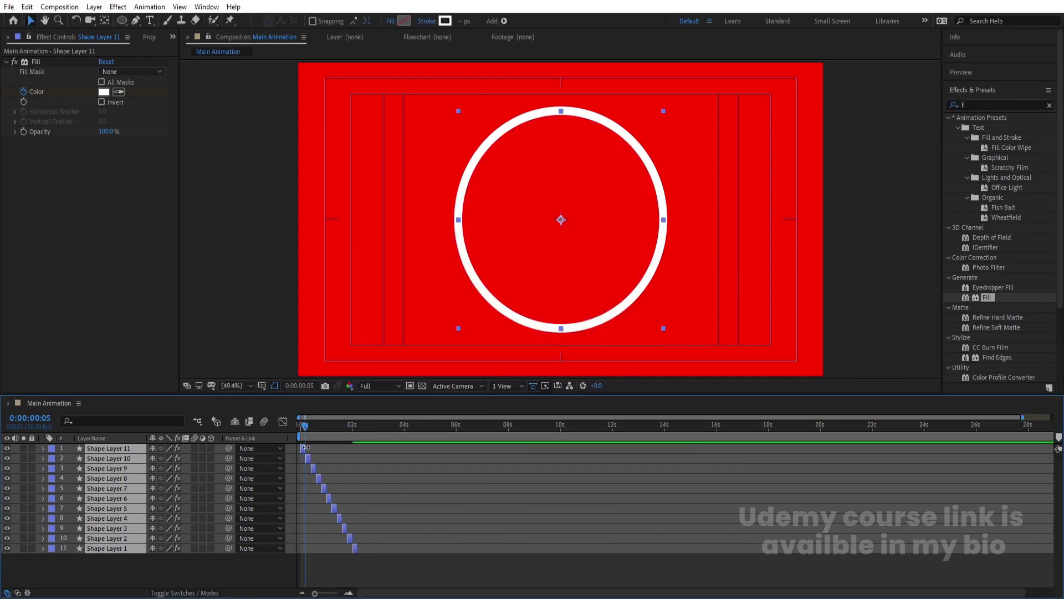
drag(305, 447, 1053, 448)
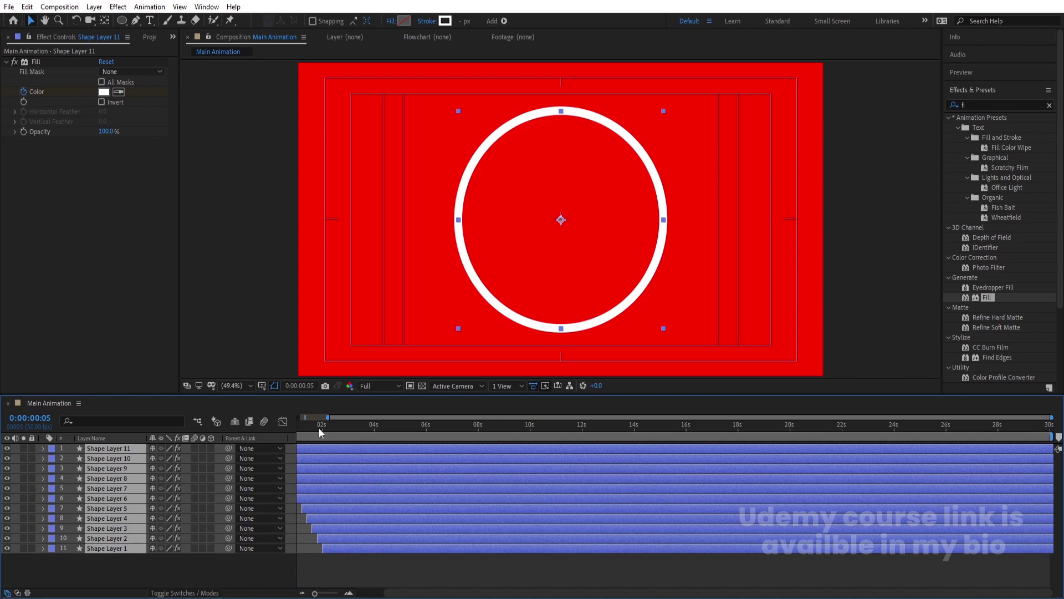
- Trim the starts of all layers at 0:00:02:00, shift them to begin at the composition's first frame, and deselect them
click(321, 430)
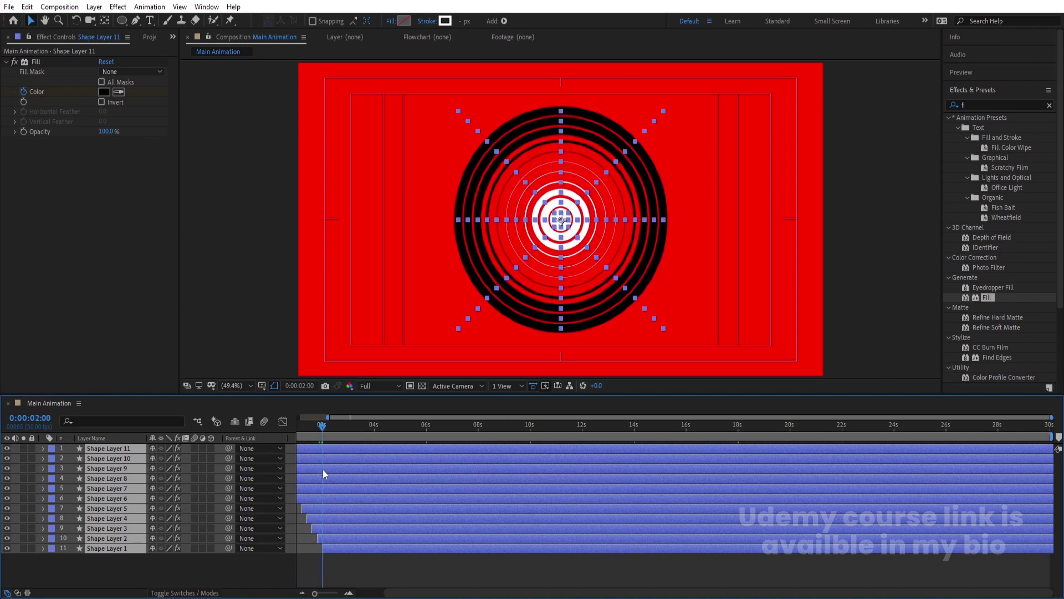
key(semicolon)
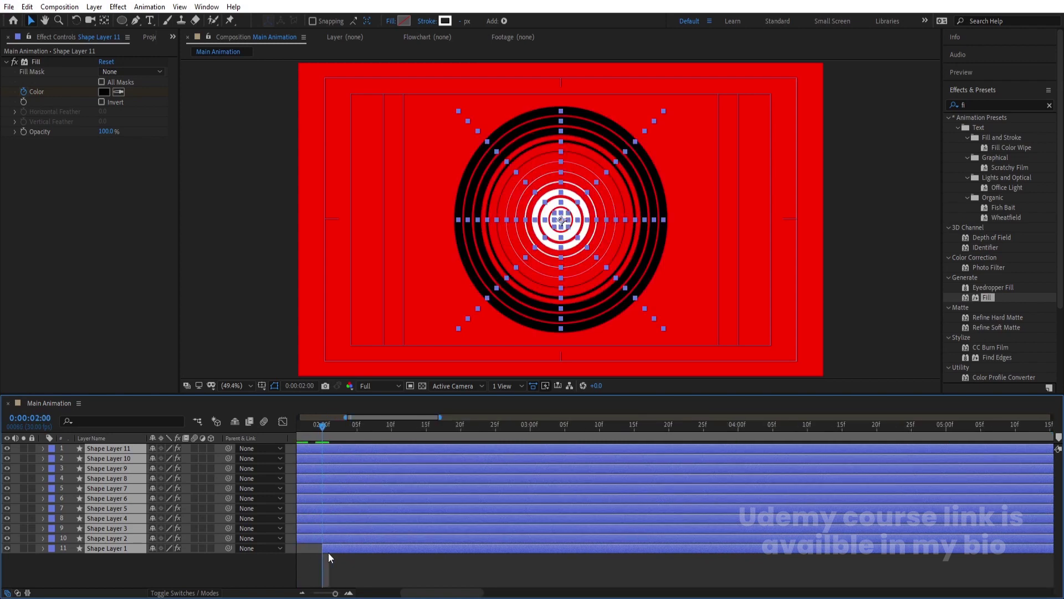
key(bracketleft)
key(semicolon)
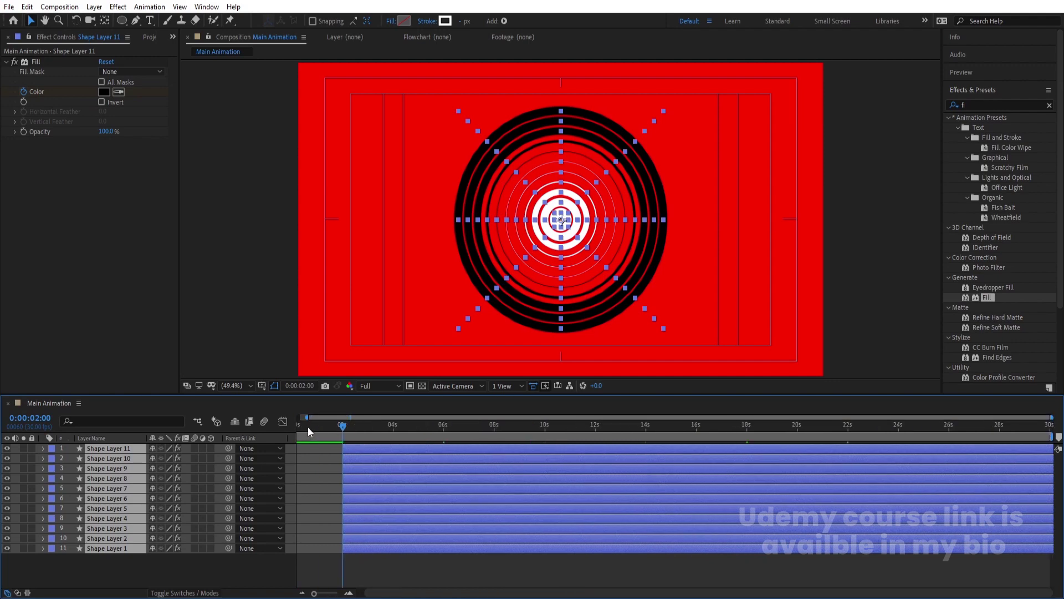
key(Home)
key(bracketleft)
key(F2)
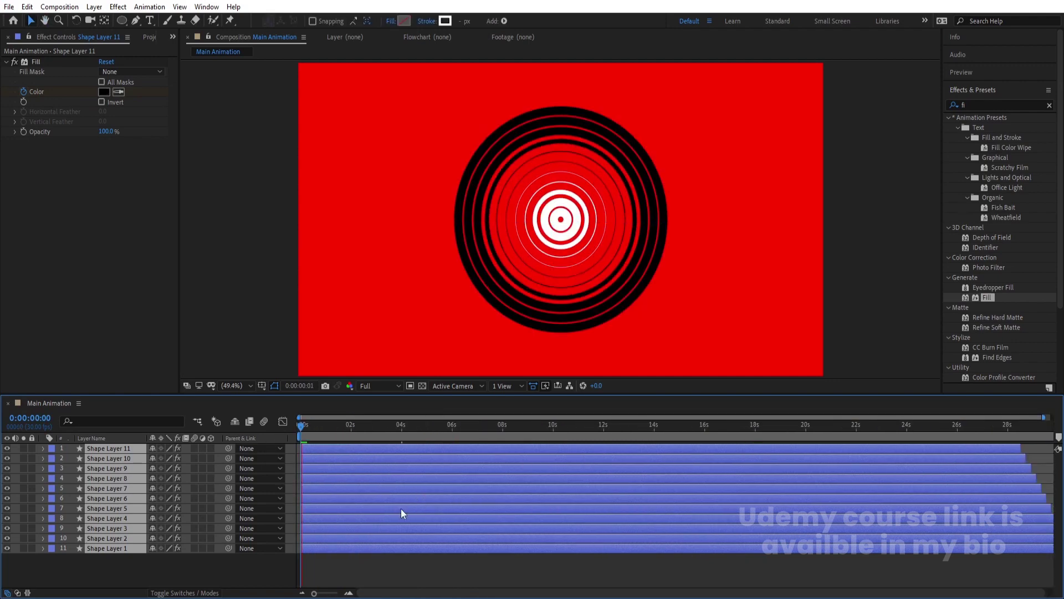
- Preview the staggered ring animation and return to the first frame
key(space)
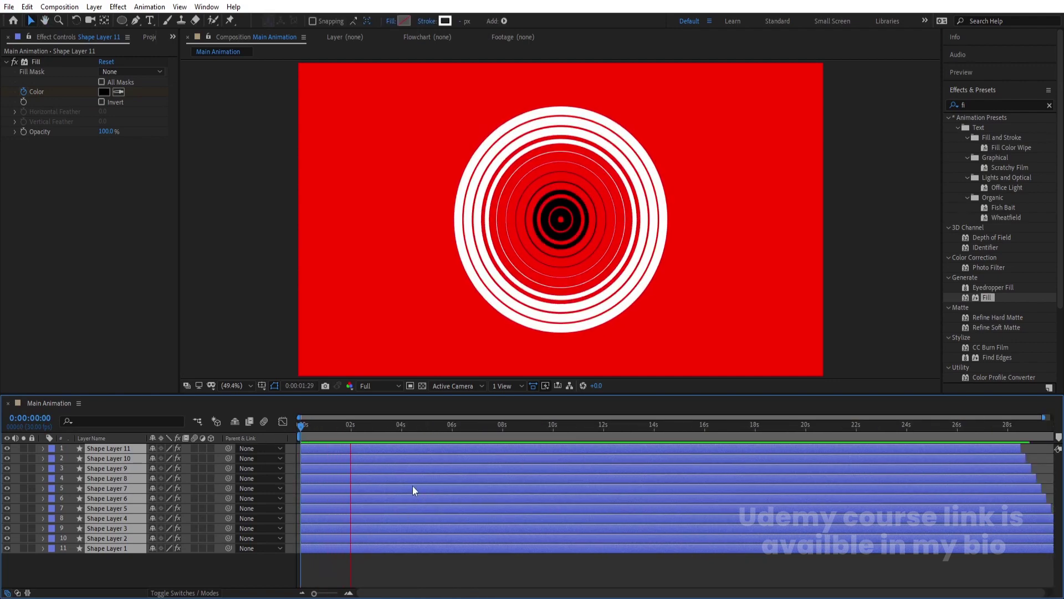
key(space)
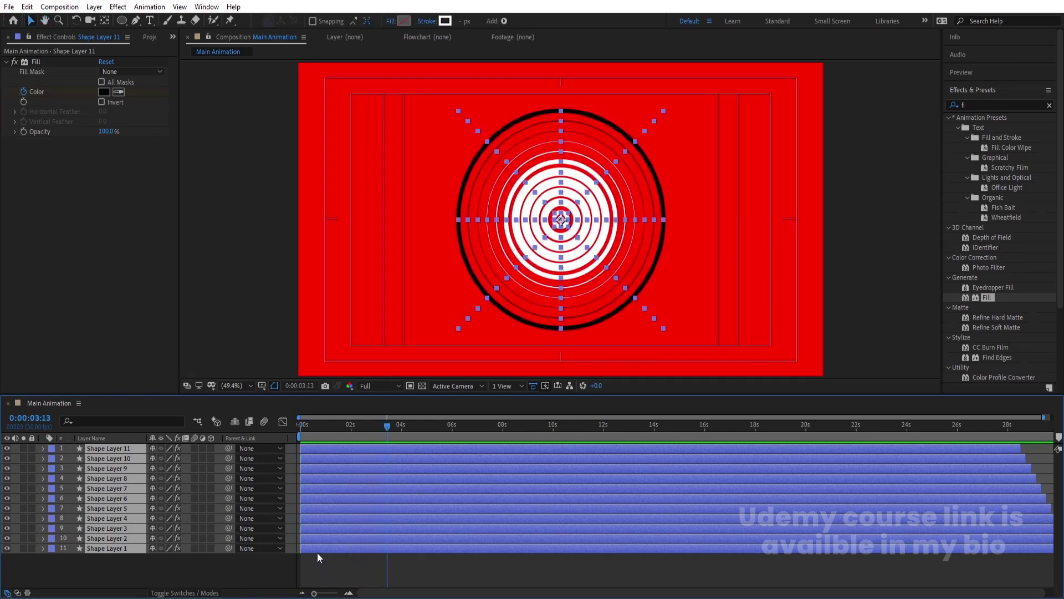
key(Home)
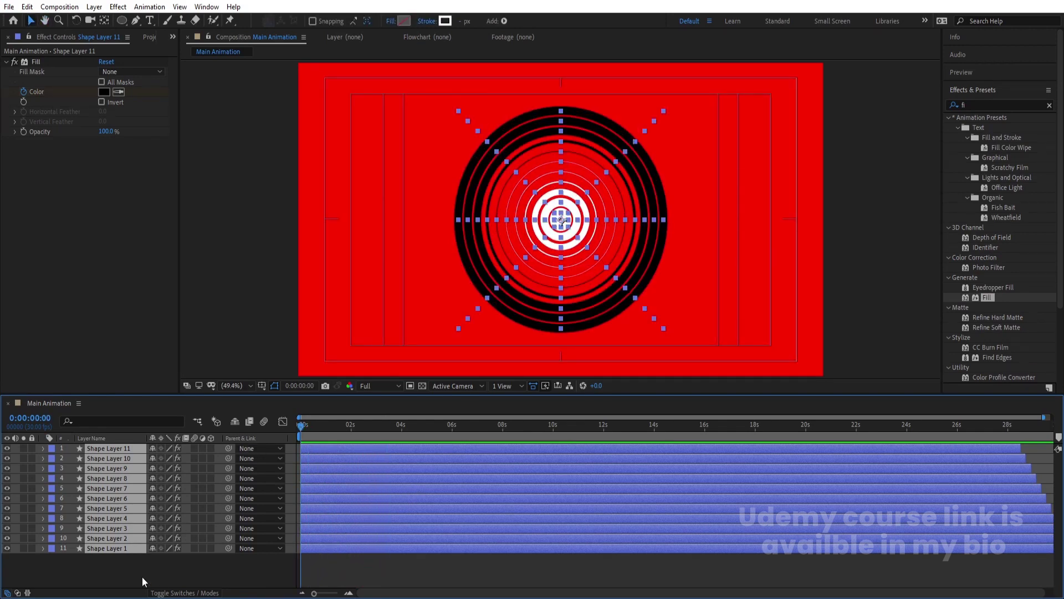
- End the work area at 0:00:04:00, on the last keyframes of Shape Layer 1, and preview the loop
key(F2)
click(114, 547)
key(u)
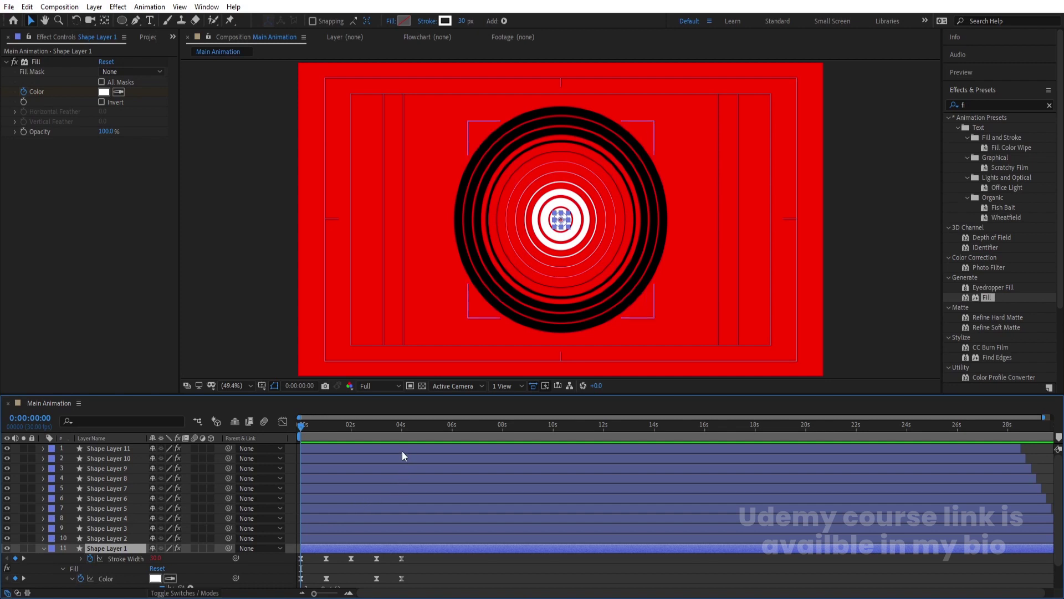
key(equal)
click(698, 432)
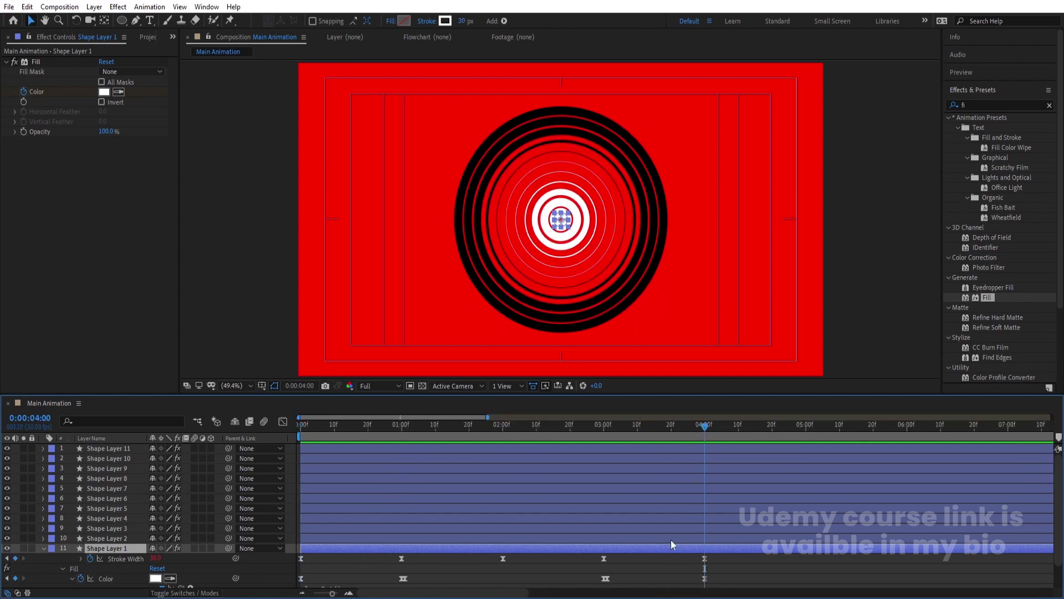
key(n)
key(space)
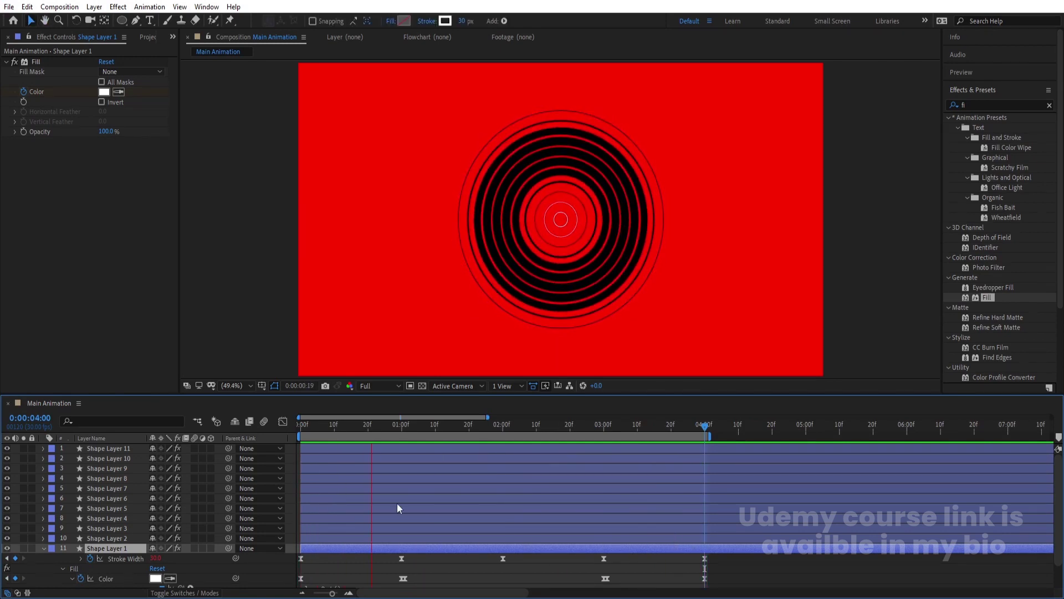
key(space)
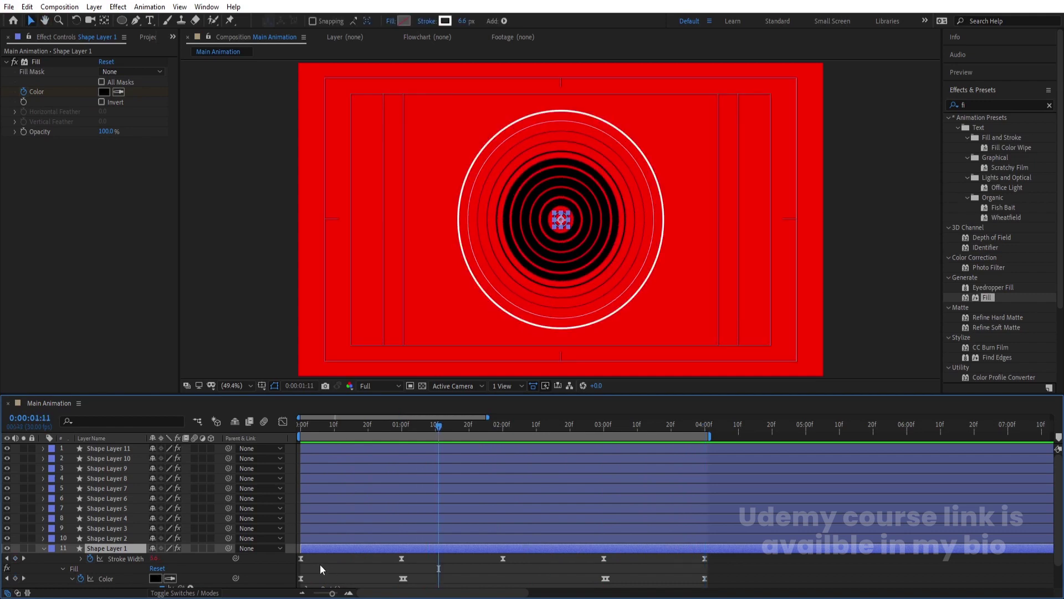
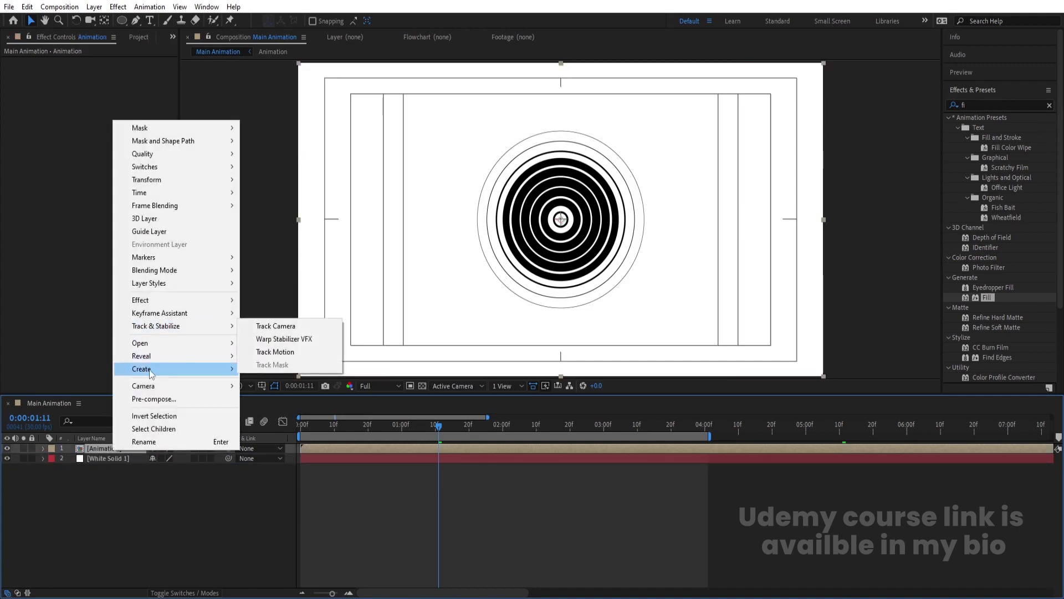
- Try a Bevel and Emboss layer style with a size of 66 on the Animation layer, and undo it
mouse_move(153, 291)
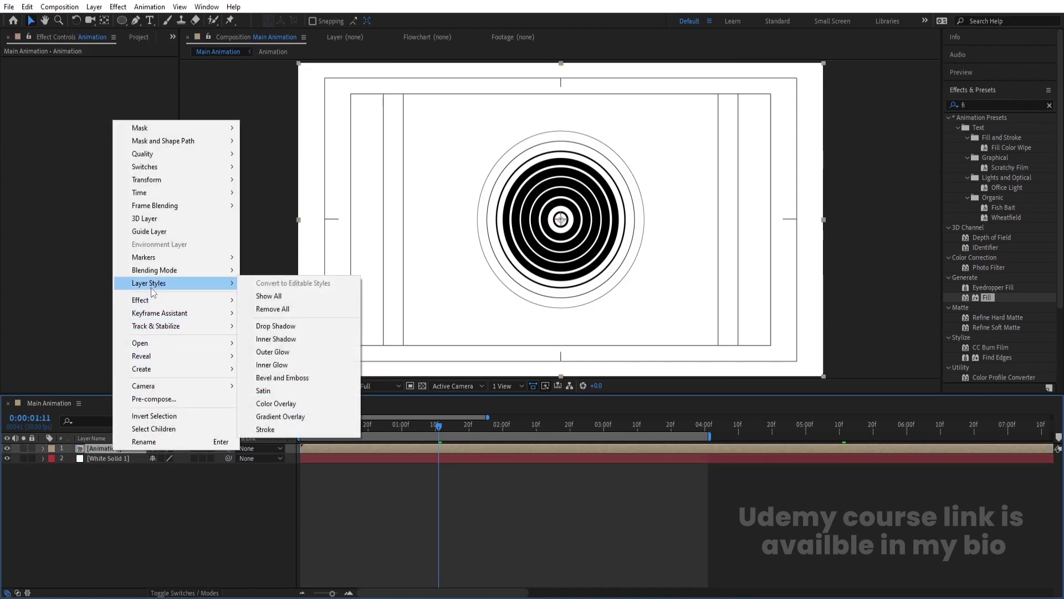
click(286, 377)
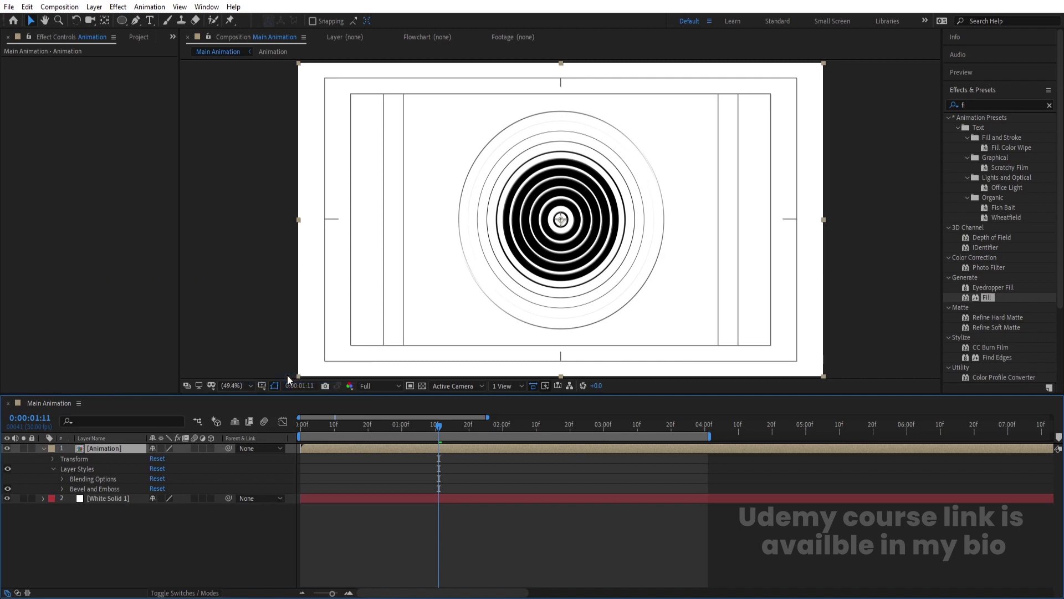
click(62, 488)
drag(156, 502, 196, 511)
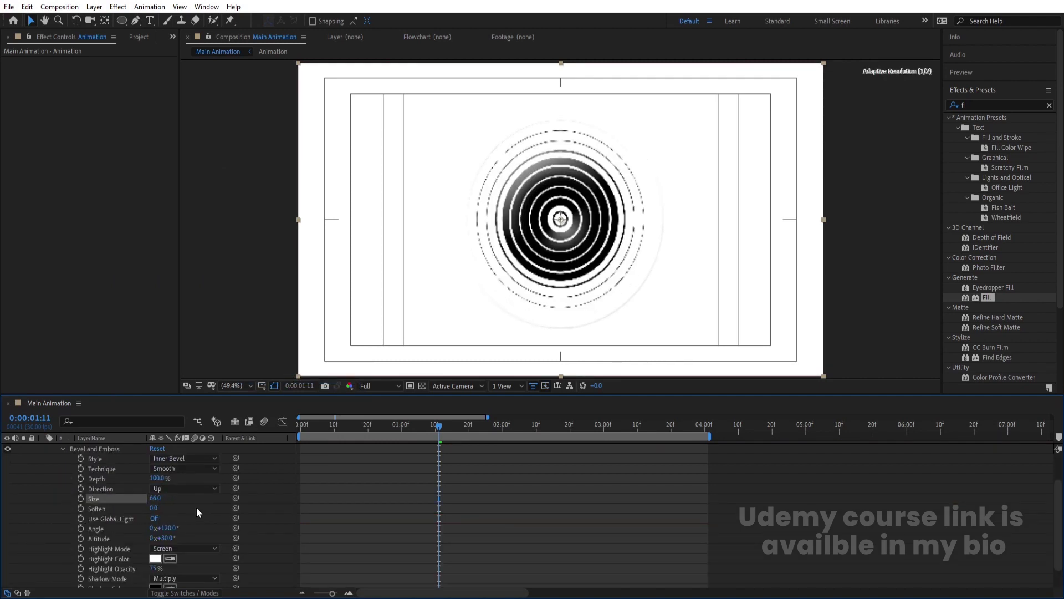
key(ctrl+z)
key(ctrl+z)
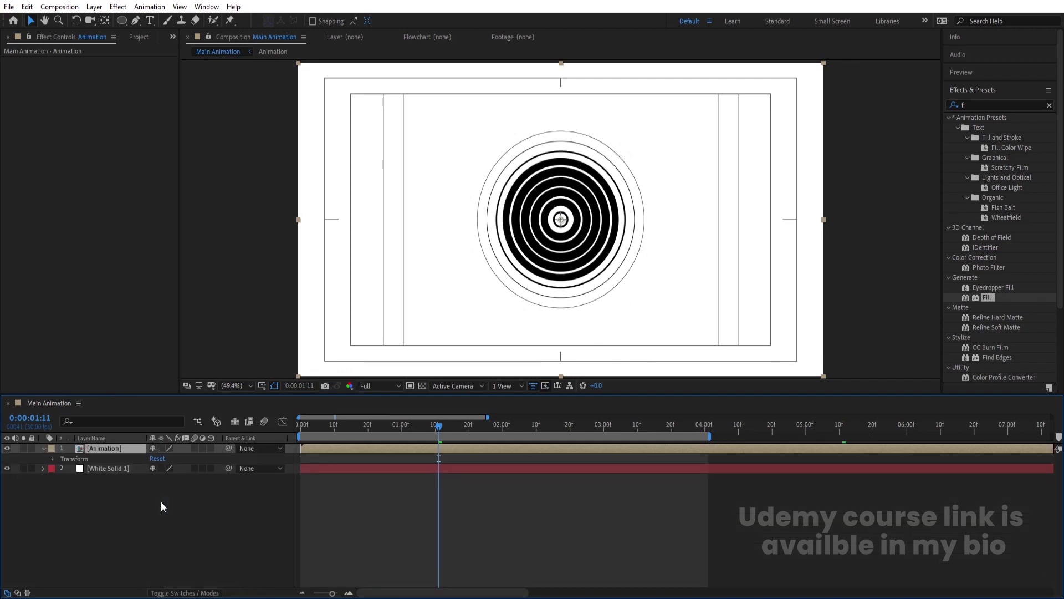
- Open the Animation precomposition and add a Bevel and Emboss layer style to Shape Layer 11
double_click(114, 447)
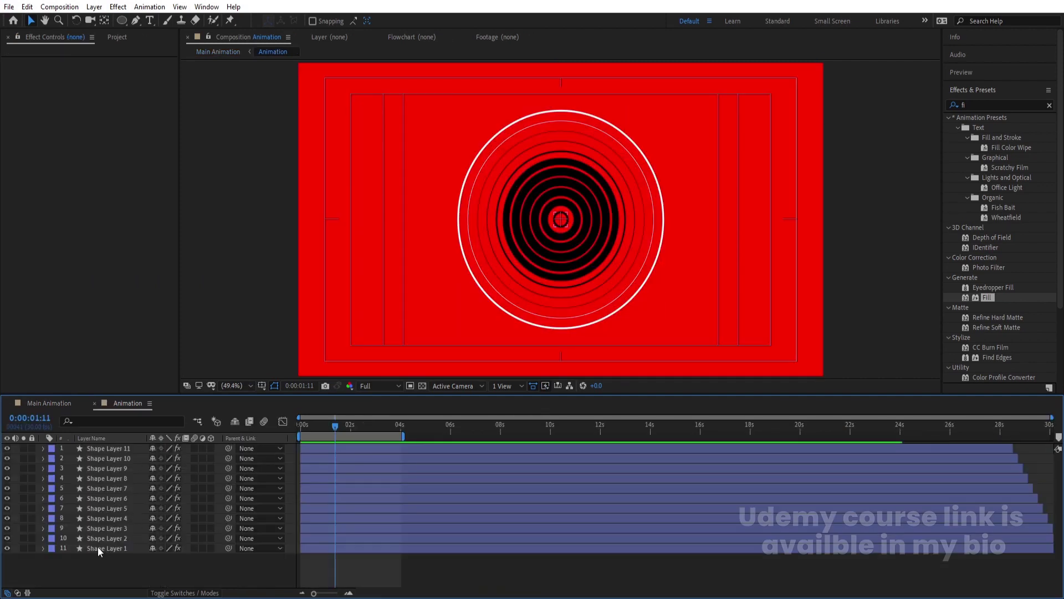
click(98, 548)
click(105, 449)
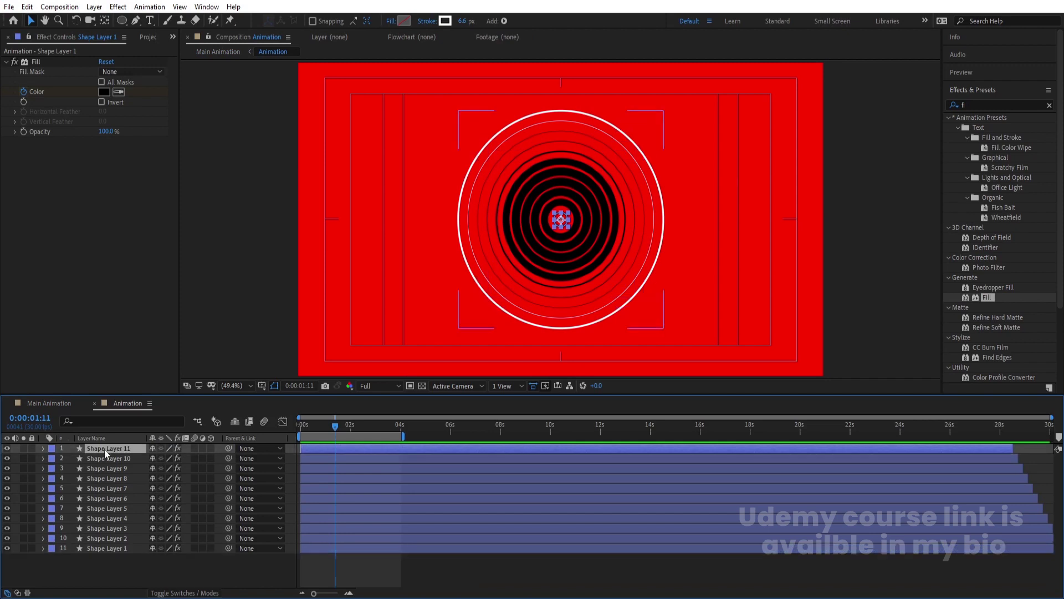
right_click(104, 449)
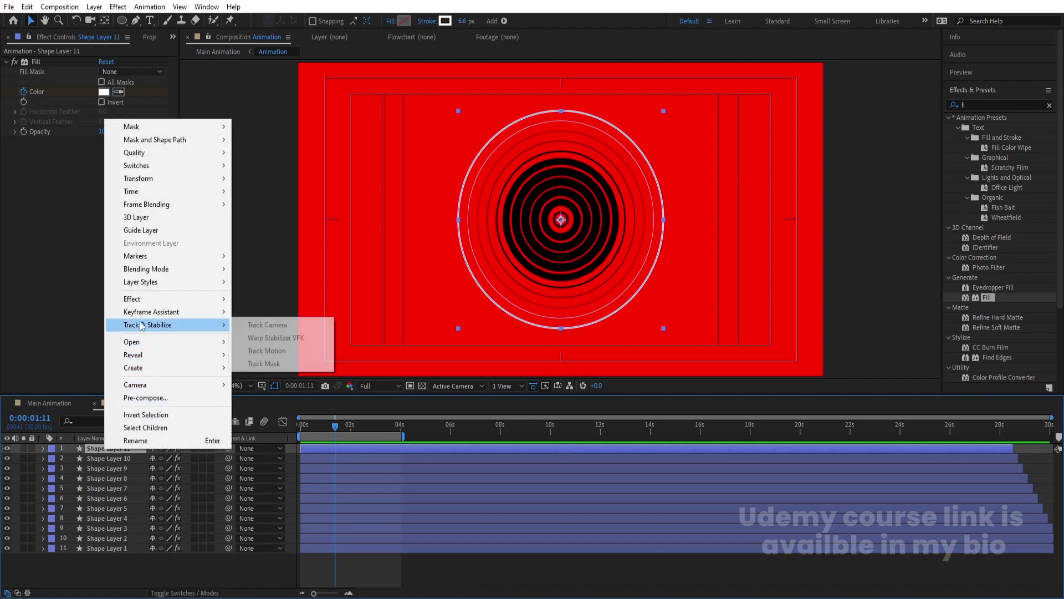
mouse_move(147, 287)
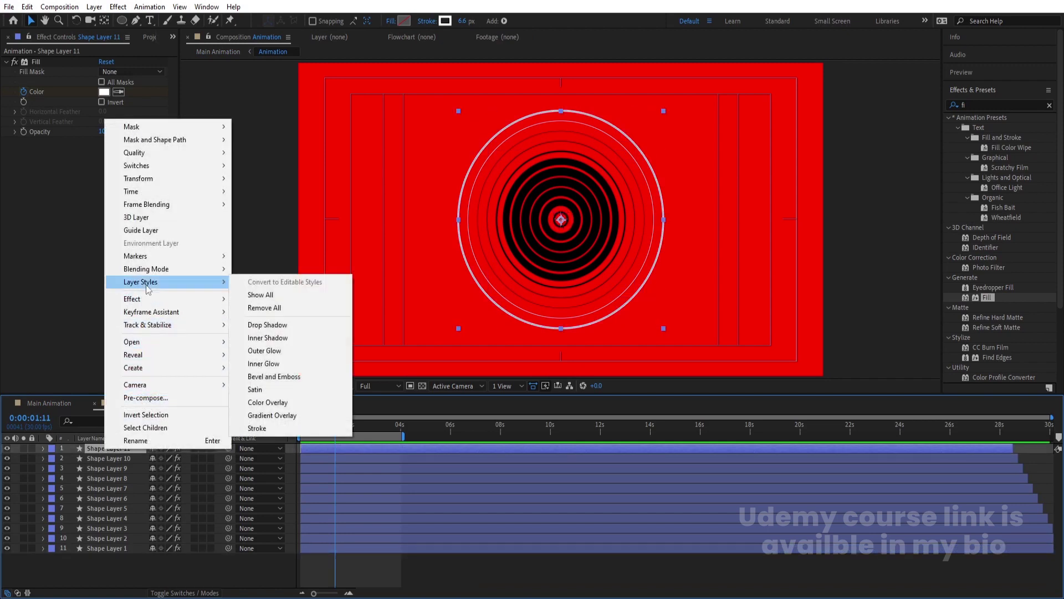
click(274, 377)
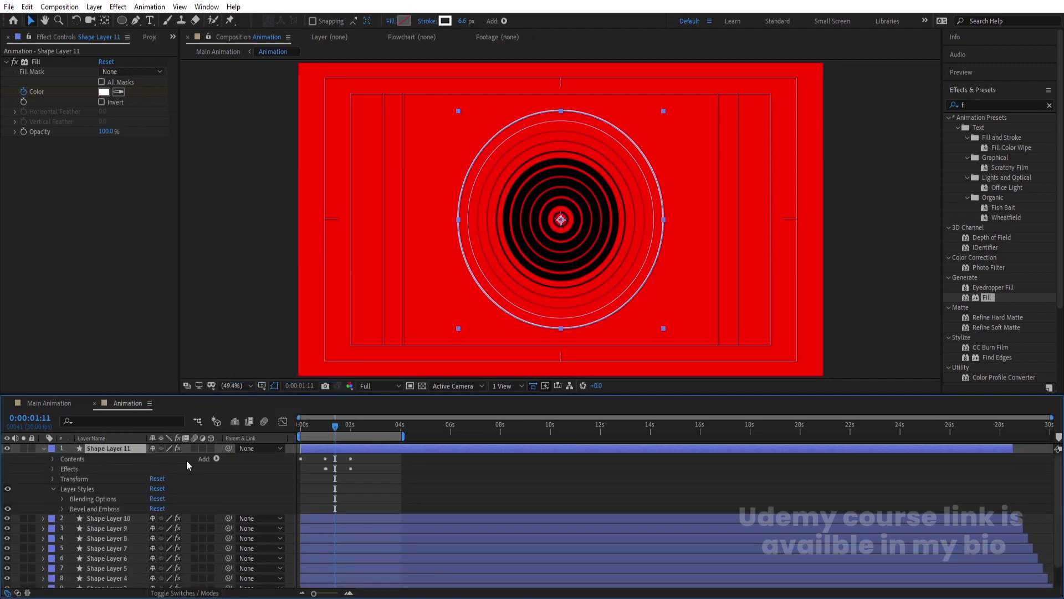
- Set the Bevel and Emboss size of Shape Layer 11 to 80 and its shadow opacity to 40%
click(63, 507)
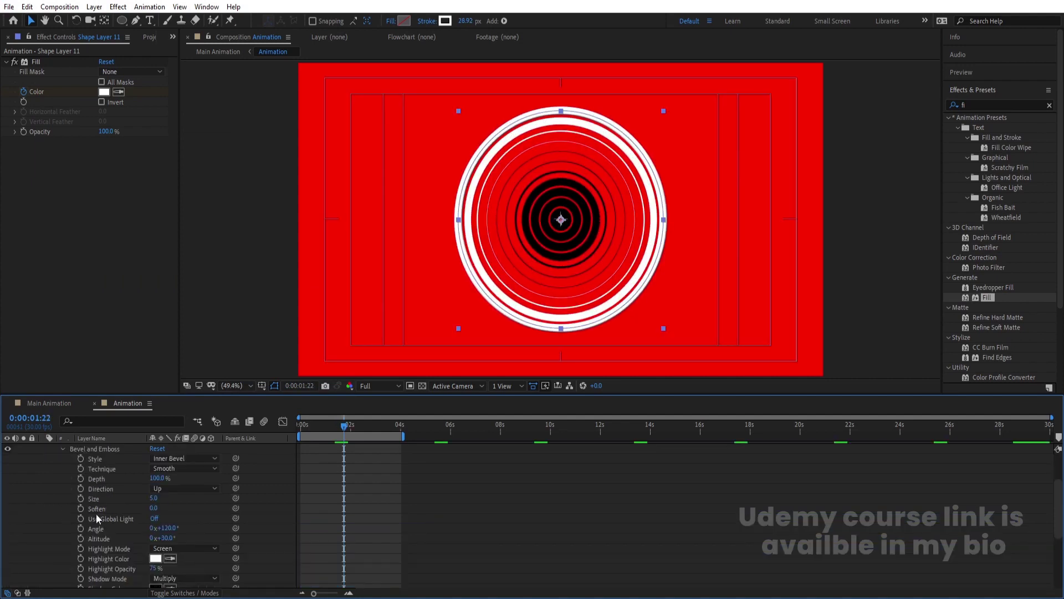
drag(155, 497, 184, 501)
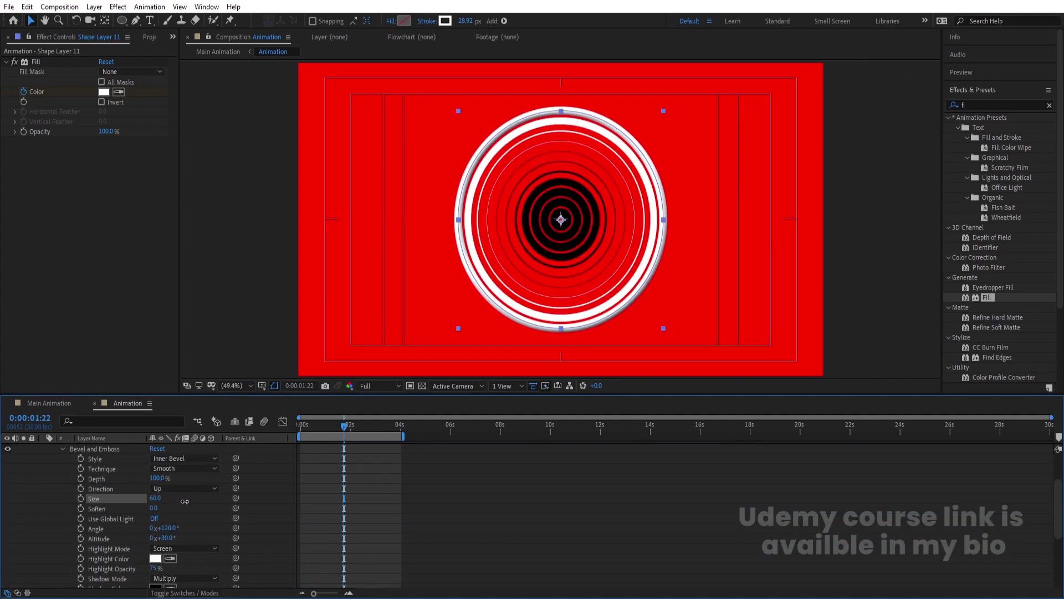
click(156, 498)
text(80)
key(Return)
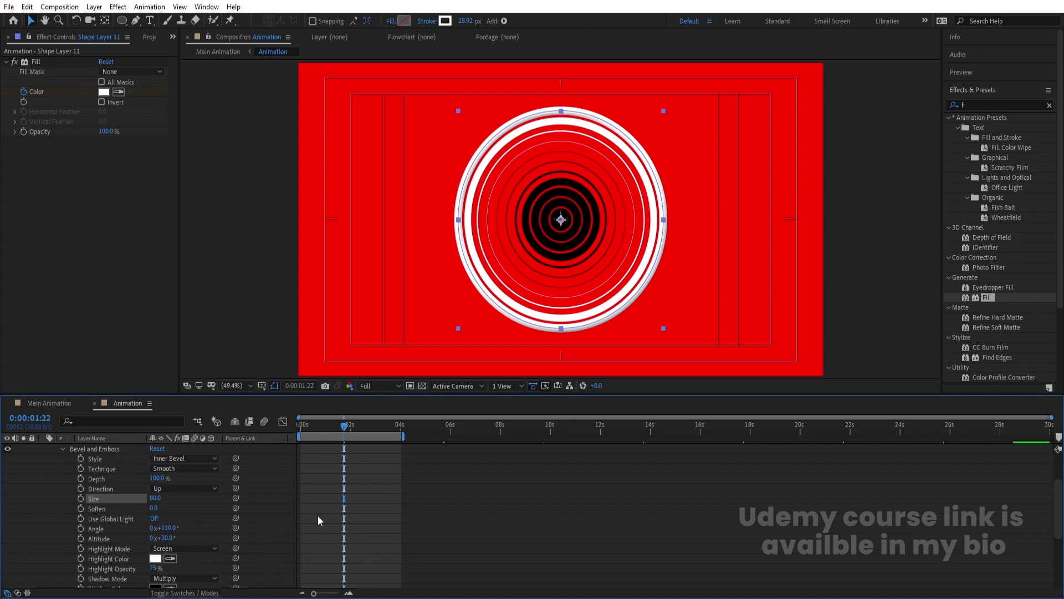
scroll(1058, 511, down, 3)
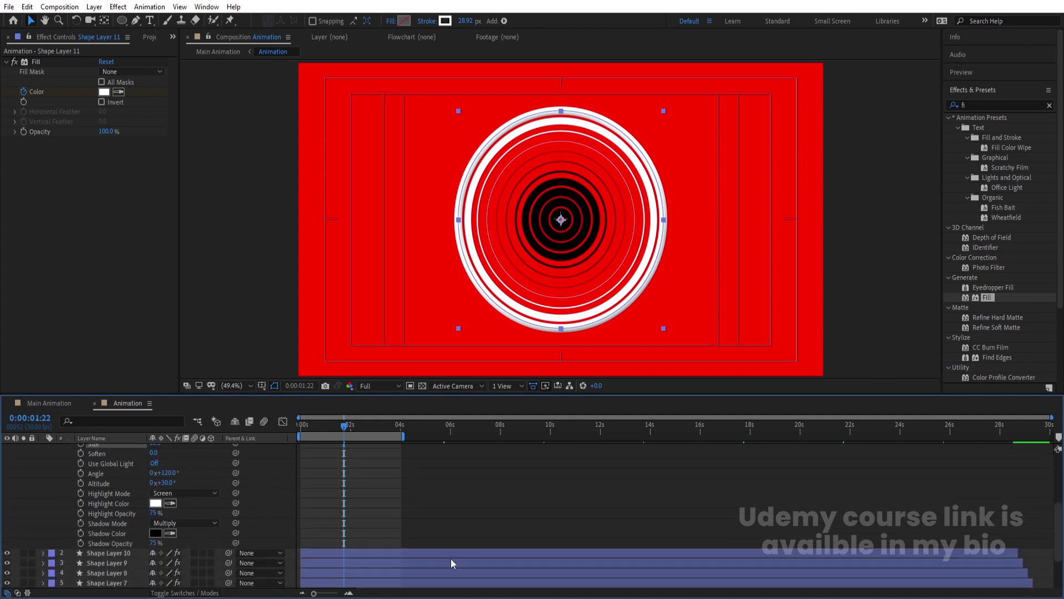
click(151, 543)
text(40)
key(Return)
- Copy the layer styles of Shape Layer 11 onto Shape Layers 10 through 1
scroll(1059, 532, up, 5)
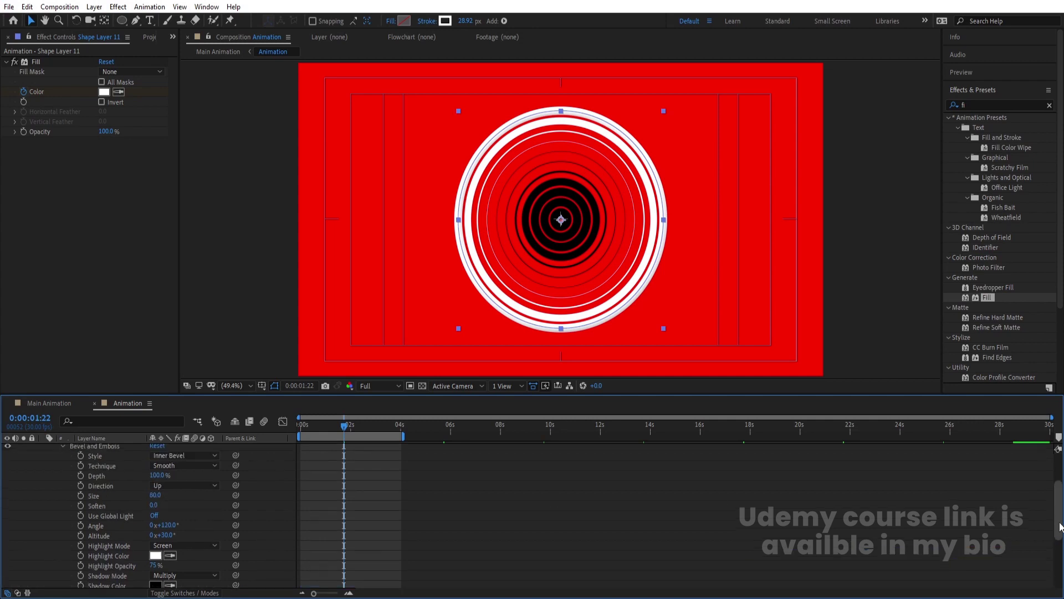
click(72, 484)
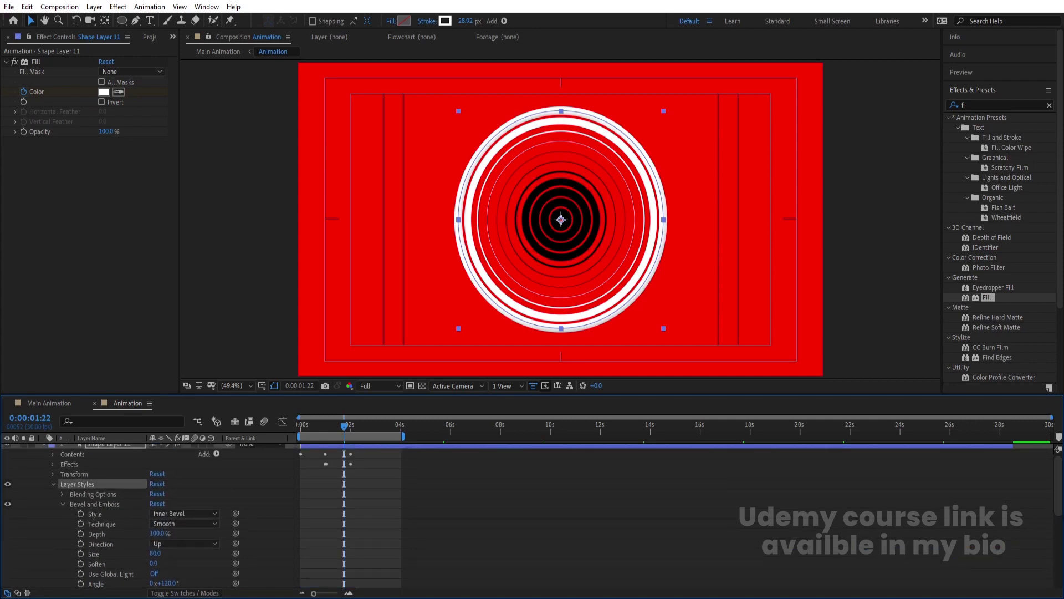
click(1054, 490)
scroll(1055, 491, up, 1)
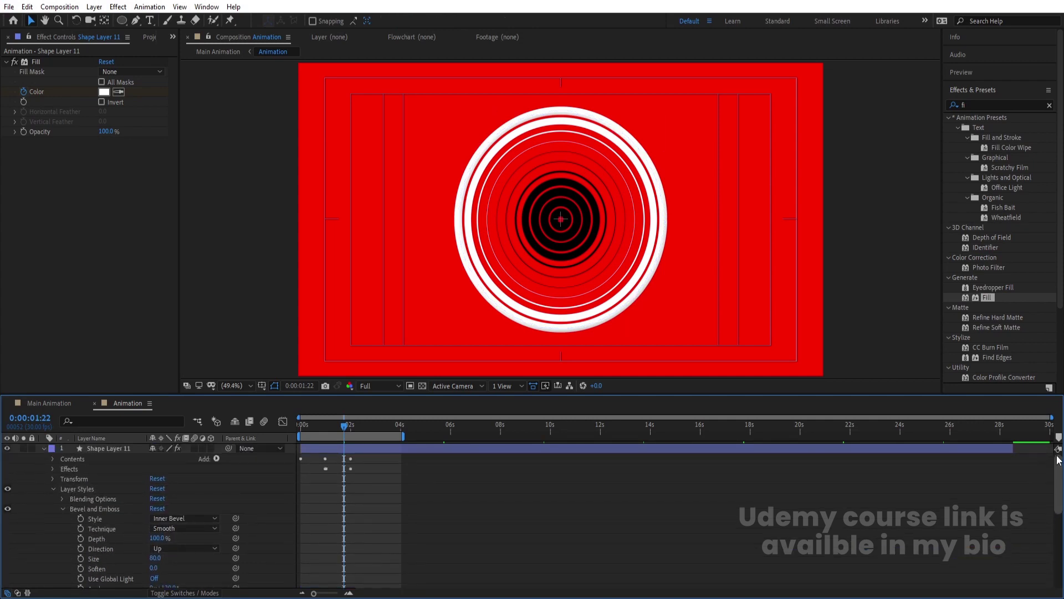
click(44, 449)
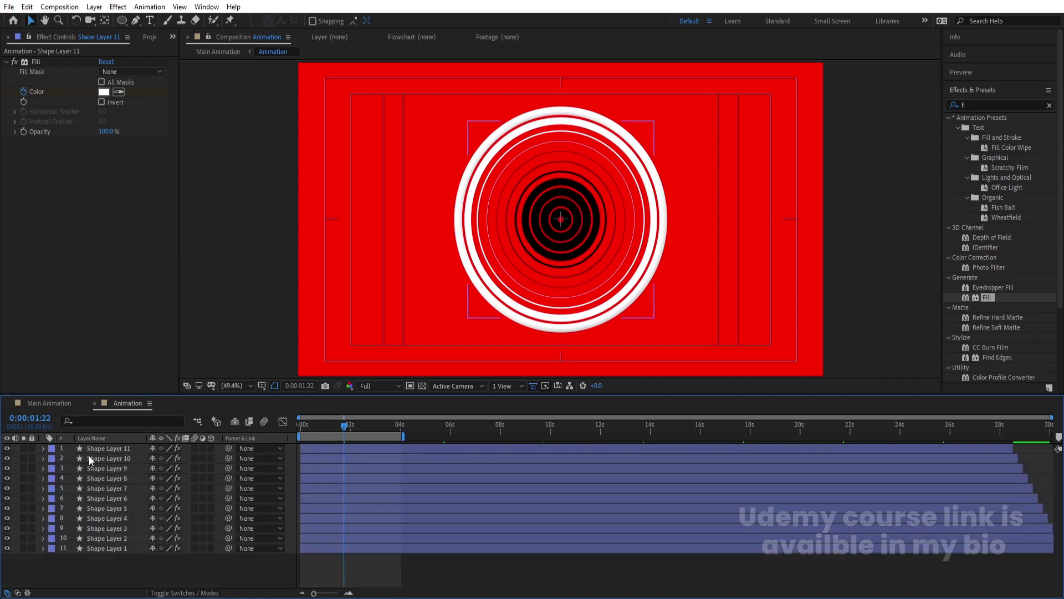
click(100, 458)
shift+click(95, 546)
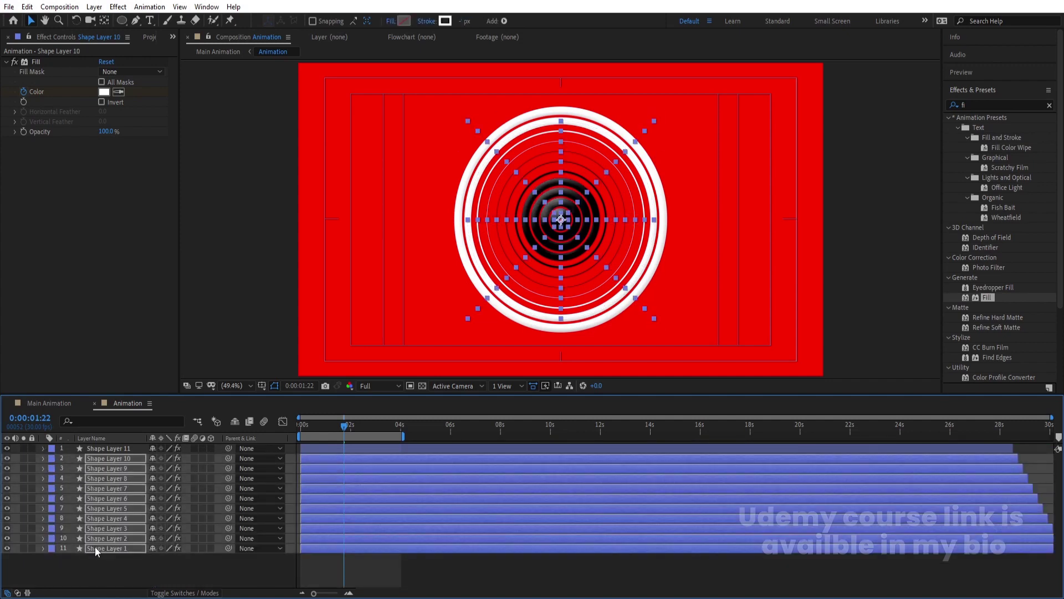
- Return to the Main Animation composition and preview the bevelled rings from the first frame
click(171, 578)
click(56, 404)
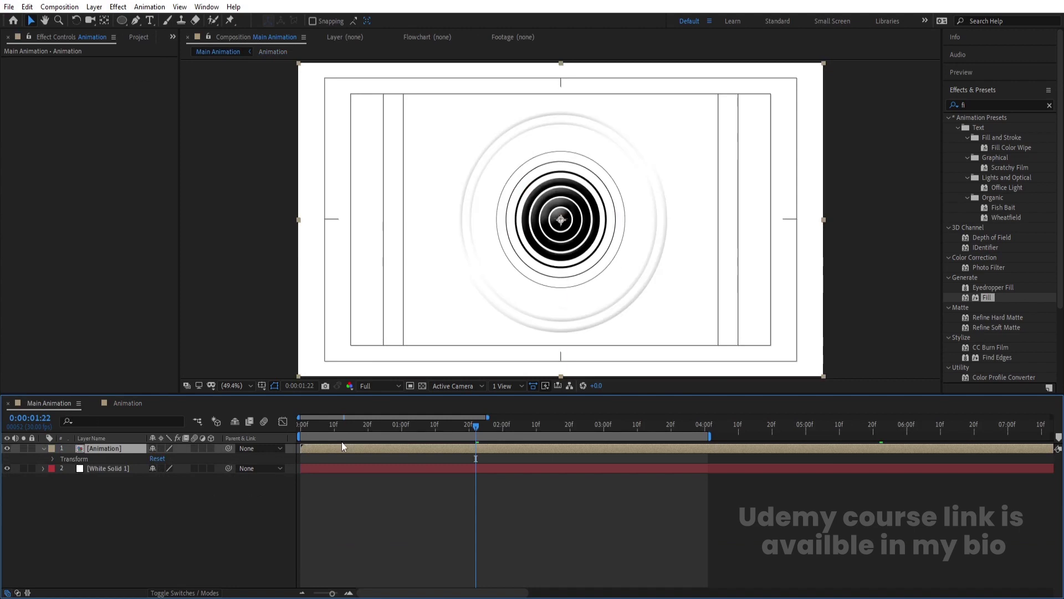
click(302, 437)
key(space)
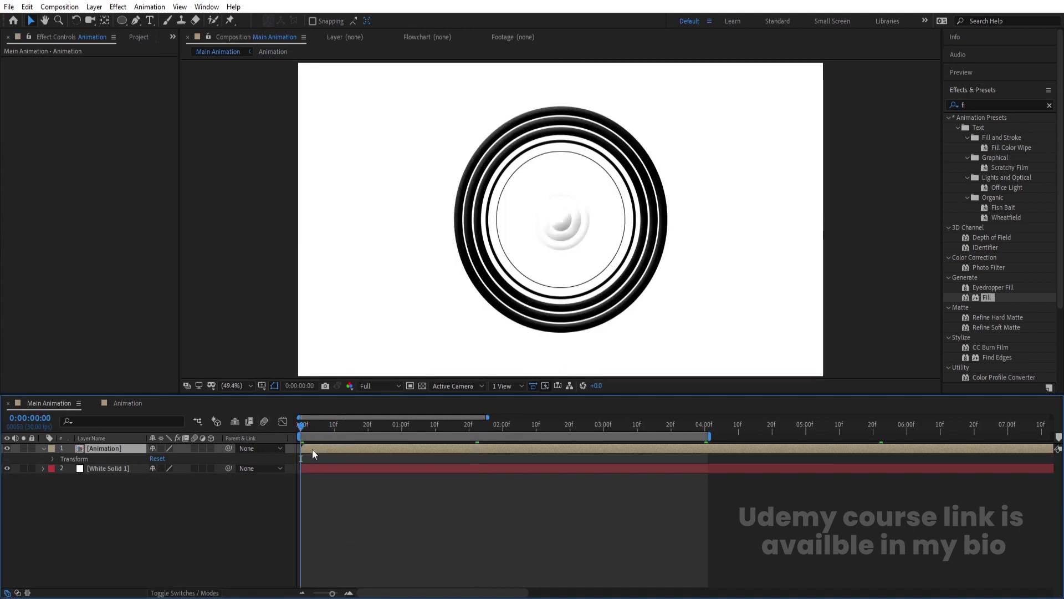
key(space)
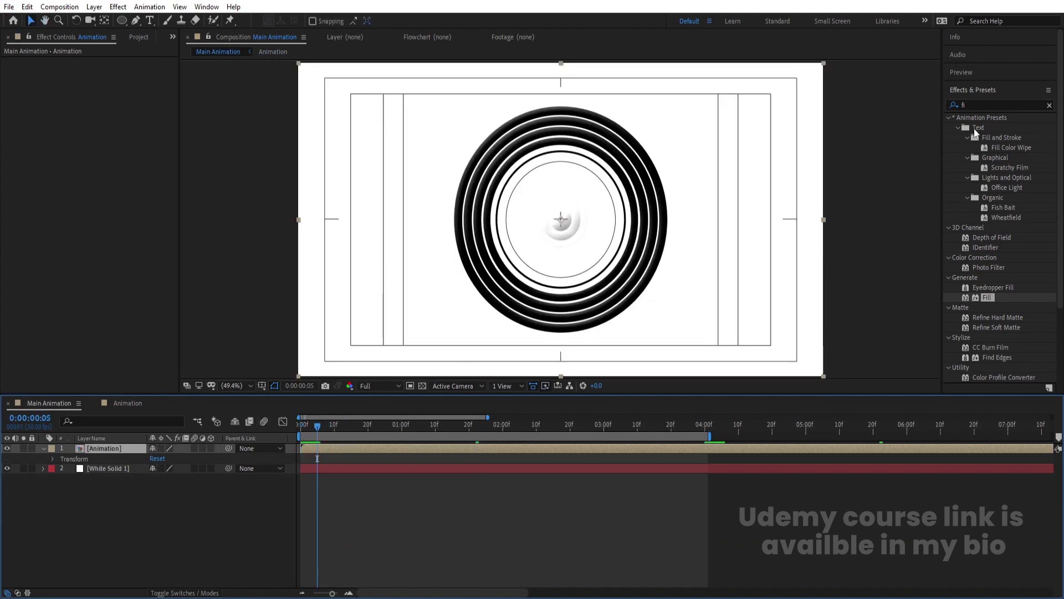
- Find the Drop Shadow effect and apply it to the Animation layer in Main Animation
click(973, 105)
text(fi)
key(BackSpace)
key(BackSpace)
text(dri)
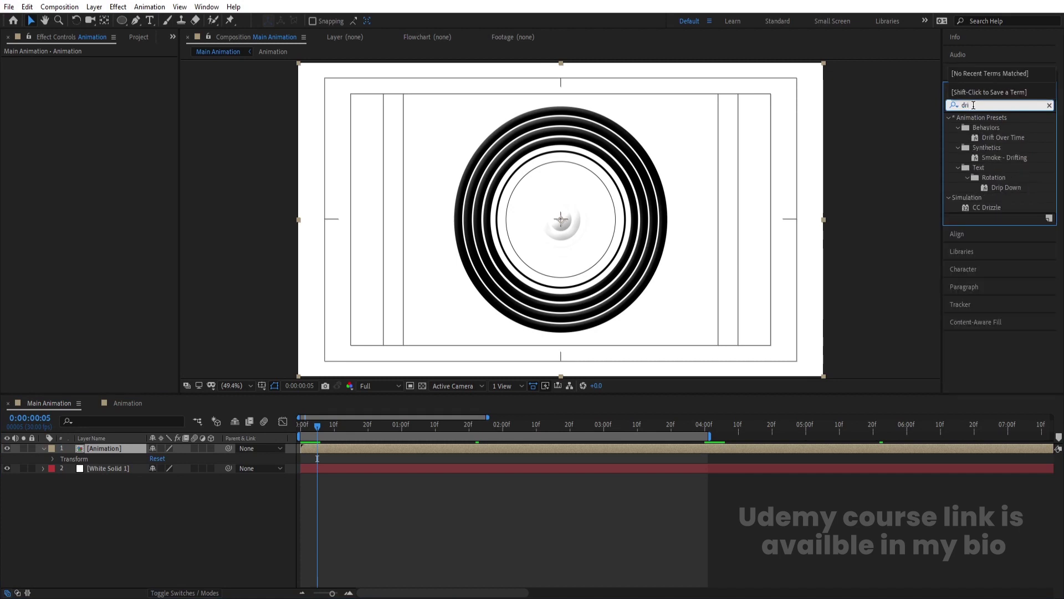
key(BackSpace)
text(op)
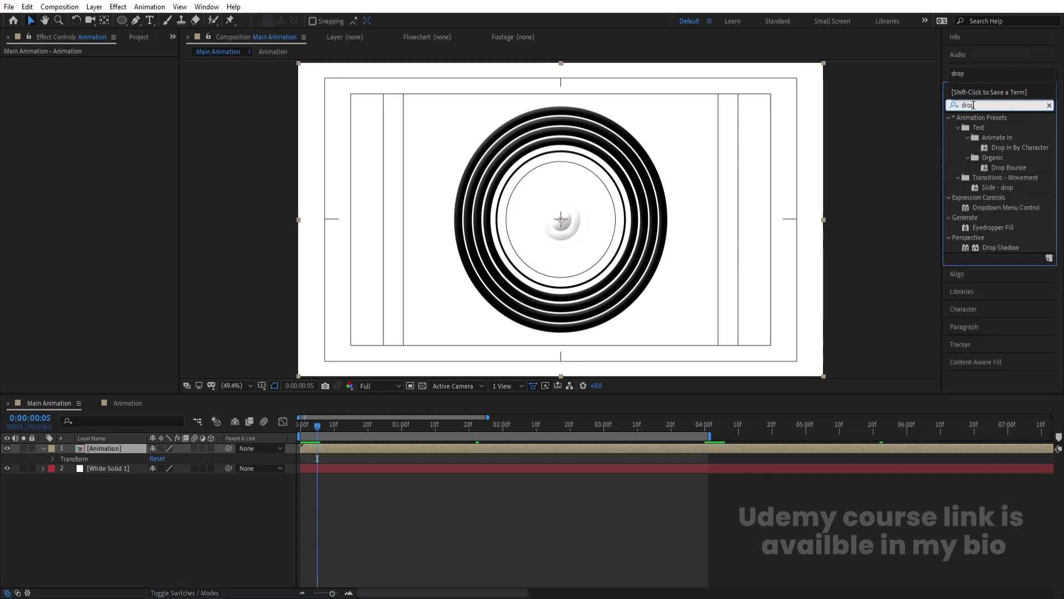
double_click(986, 247)
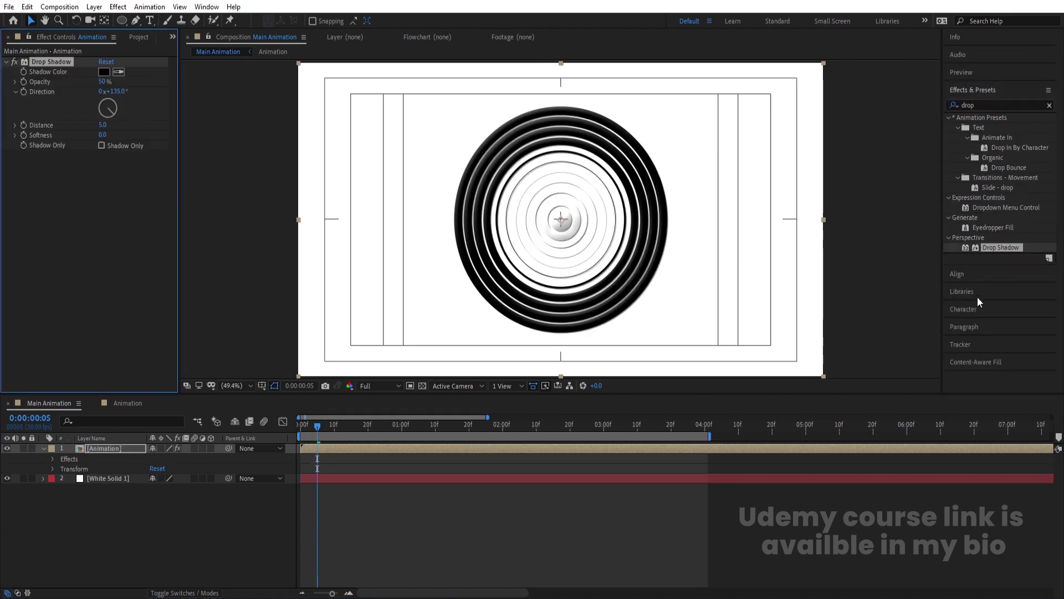
- Set the Drop Shadow softness to 200 and its opacity to 30%
click(104, 135)
text(200)
key(Return)
click(104, 81)
text(30)
key(Return)
- Preview the loop with its drop shadow, and play it again from the first frame
key(space)
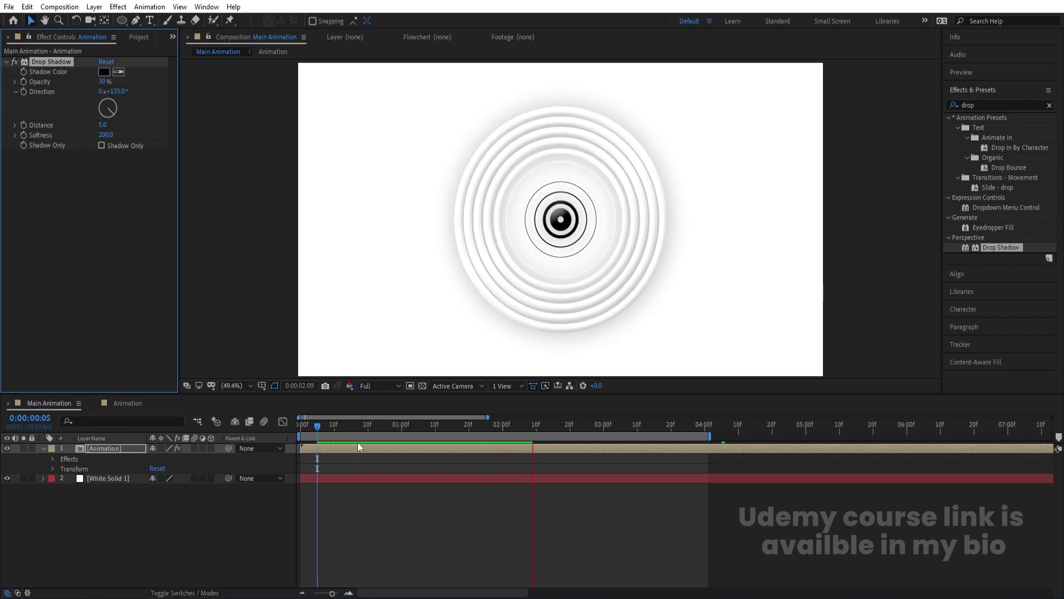
key(space)
key(Home)
key(space)
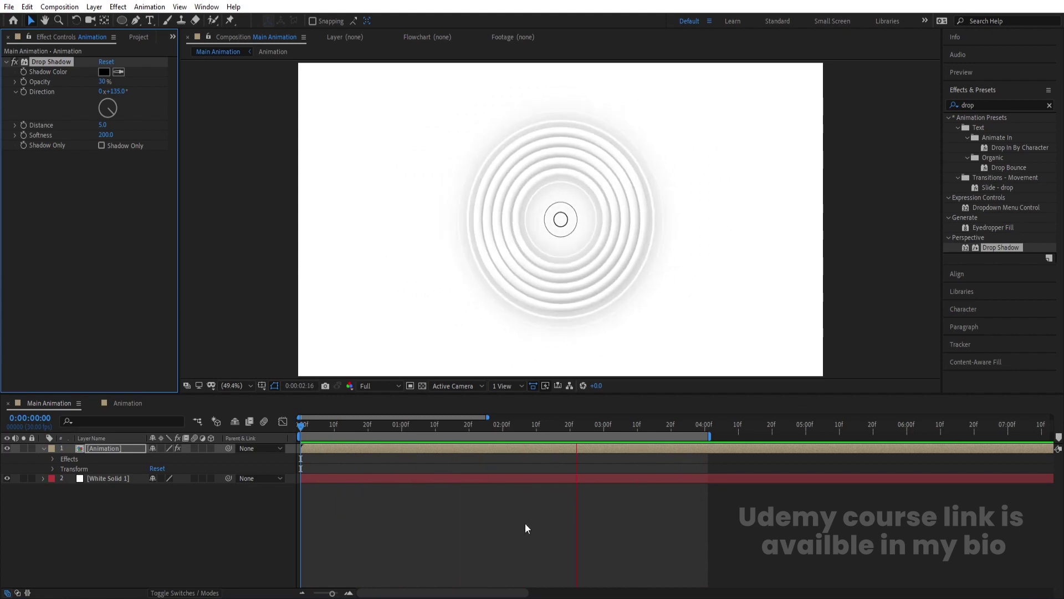
key(apostrophe)
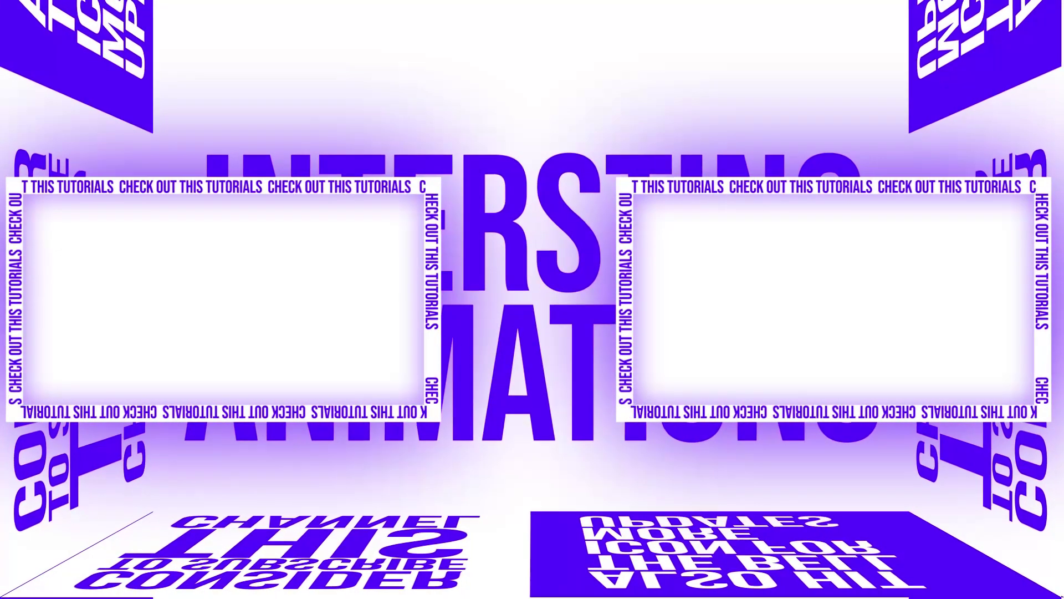